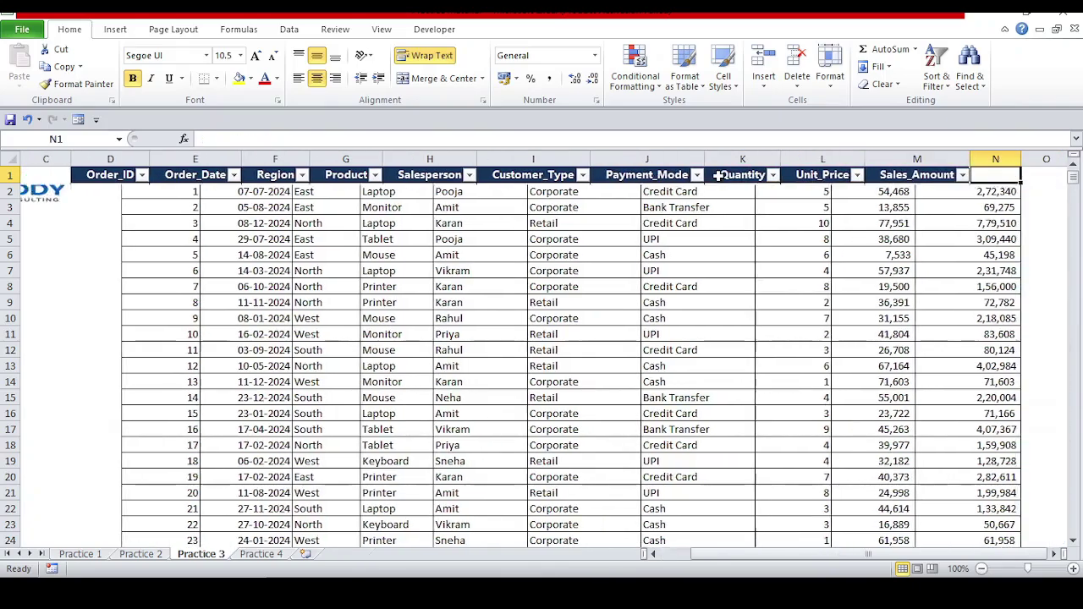
Examine the Quantity, Unit_Price and Sales_Amount columns of the sales data
click(993, 191)
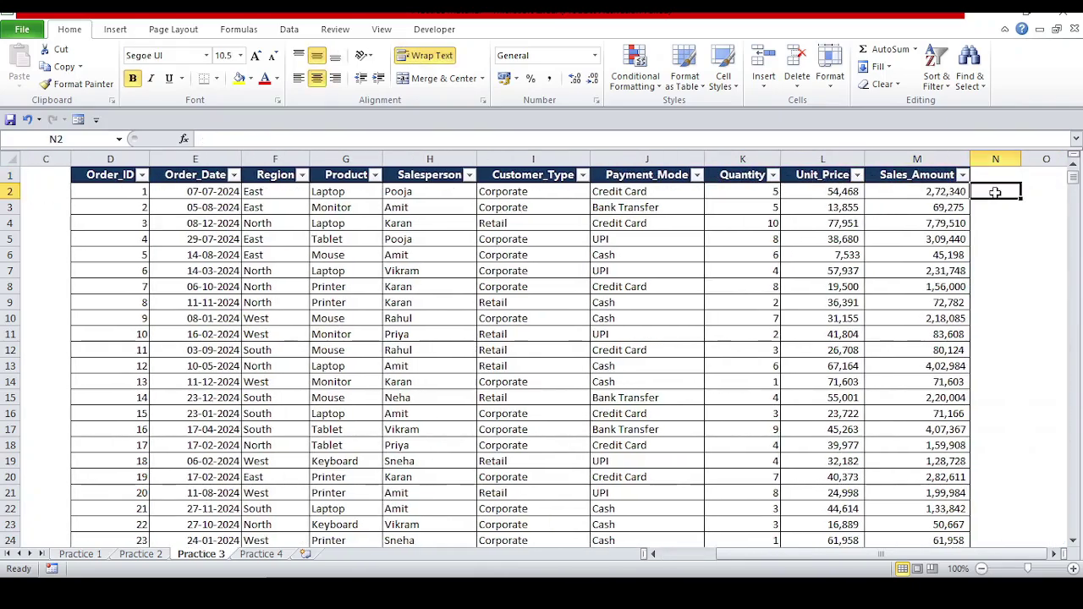
key(Left)
key(Left)
key(Up)
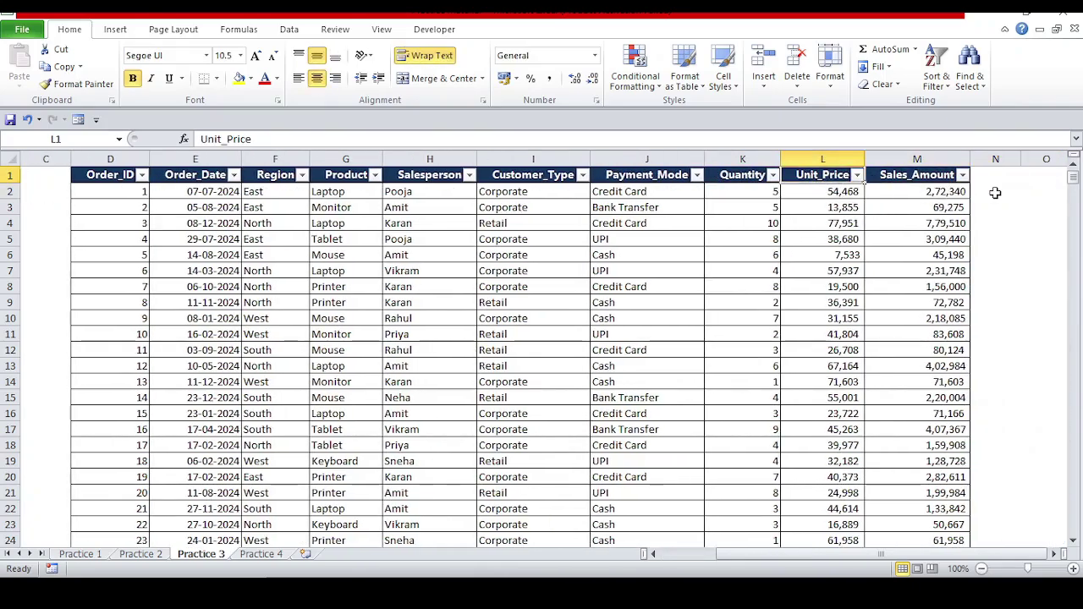
key(Left)
key(Down)
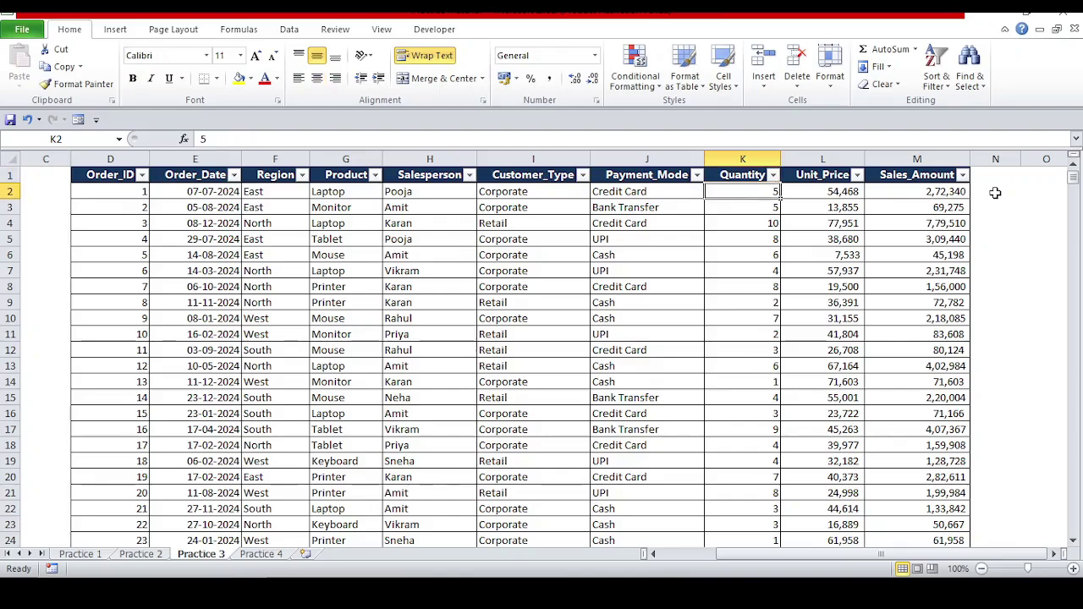
key(Right)
key(Right)
key(Right)
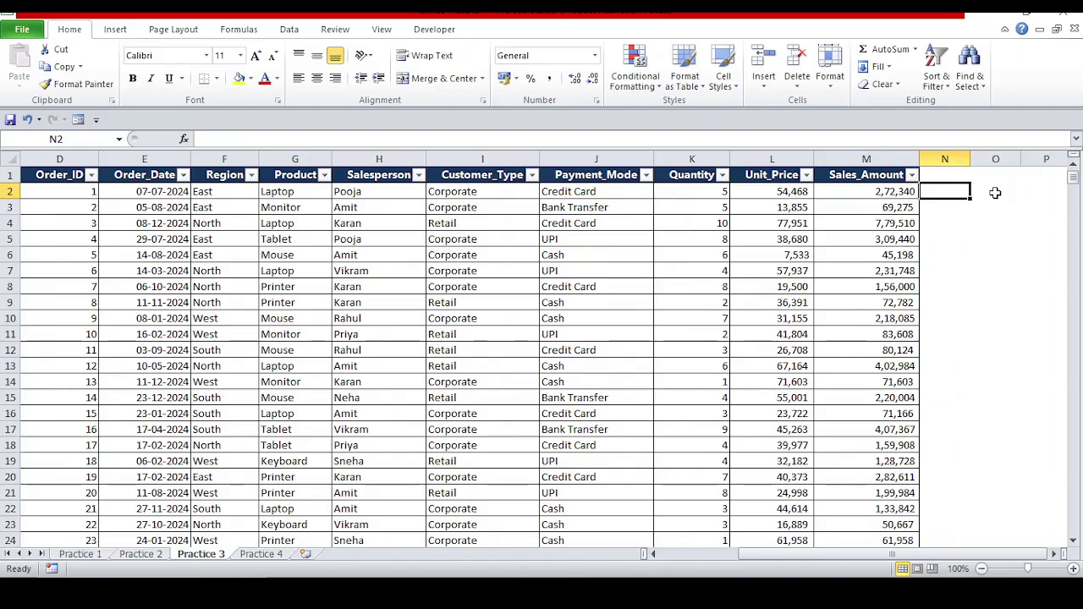
key(Up)
key(Left)
key(Left)
key(Left)
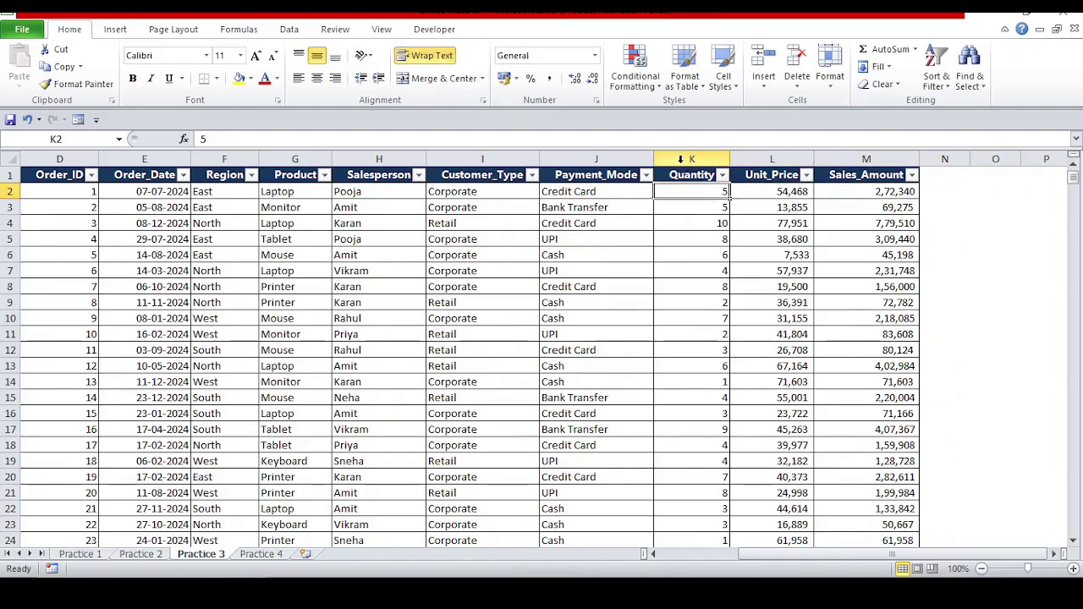
click(679, 159)
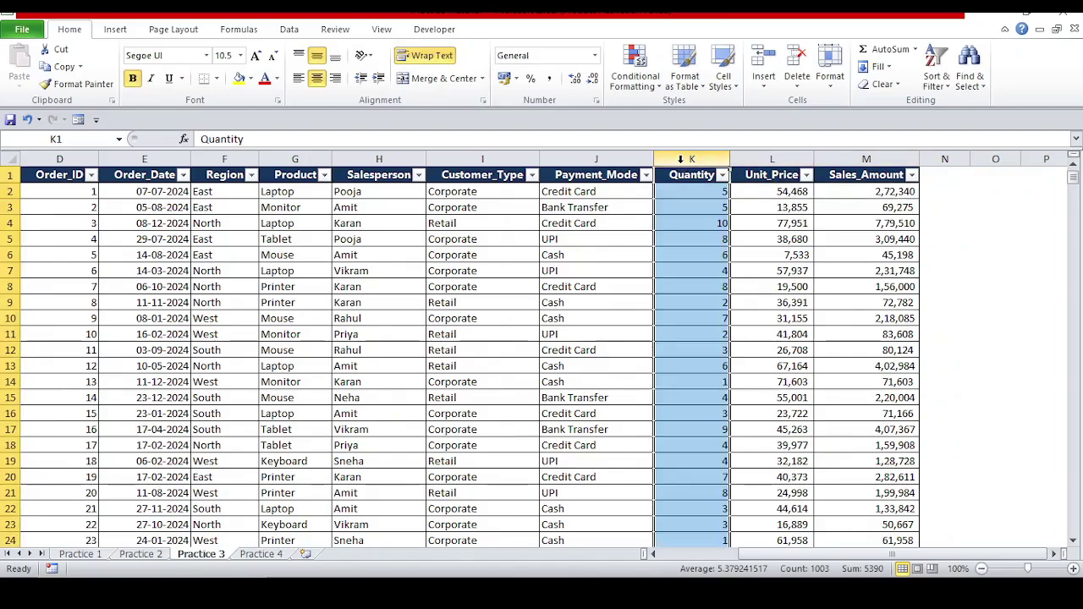
key(Right)
key(Right)
key(Down)
key(Right)
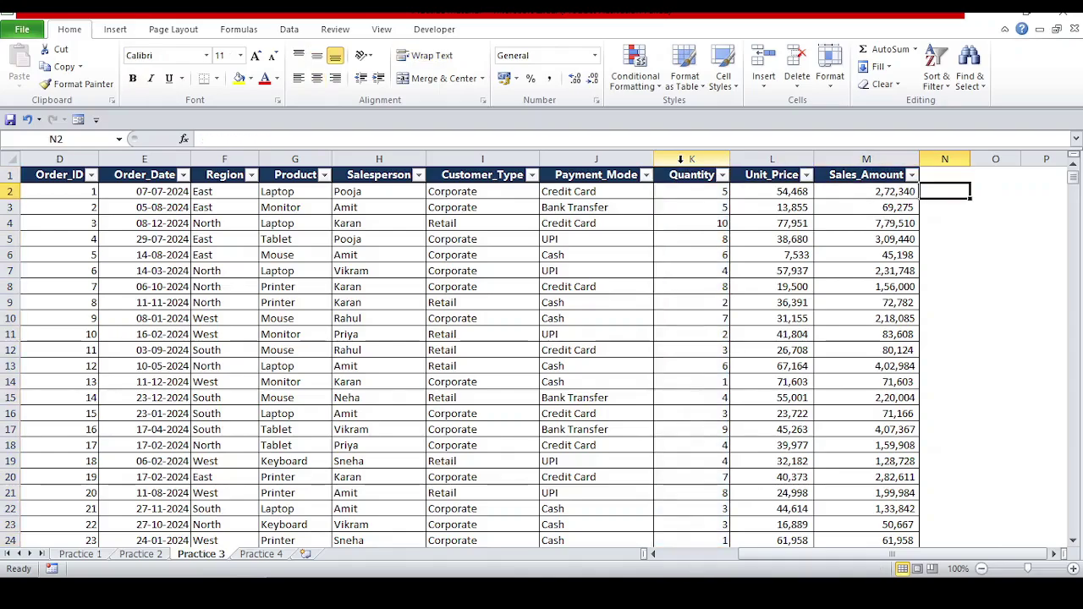
Copy the Sales_Amount header into N1 and change its text to Unit Price 2
key(Up)
key(Left)
key(ctrl+c)
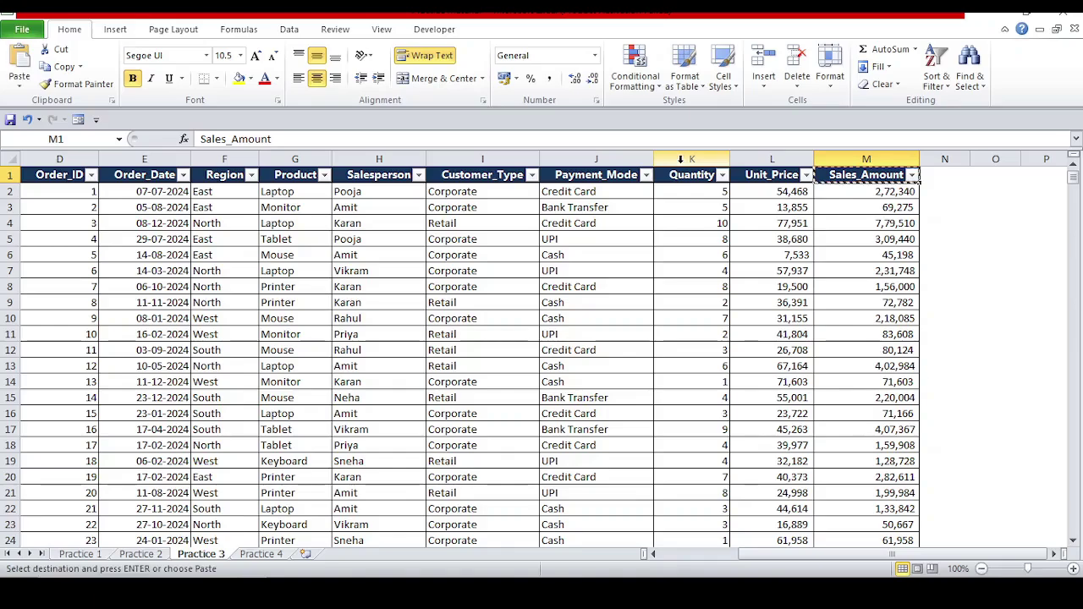
key(Right)
key(ctrl+v)
key(Escape)
text(U)
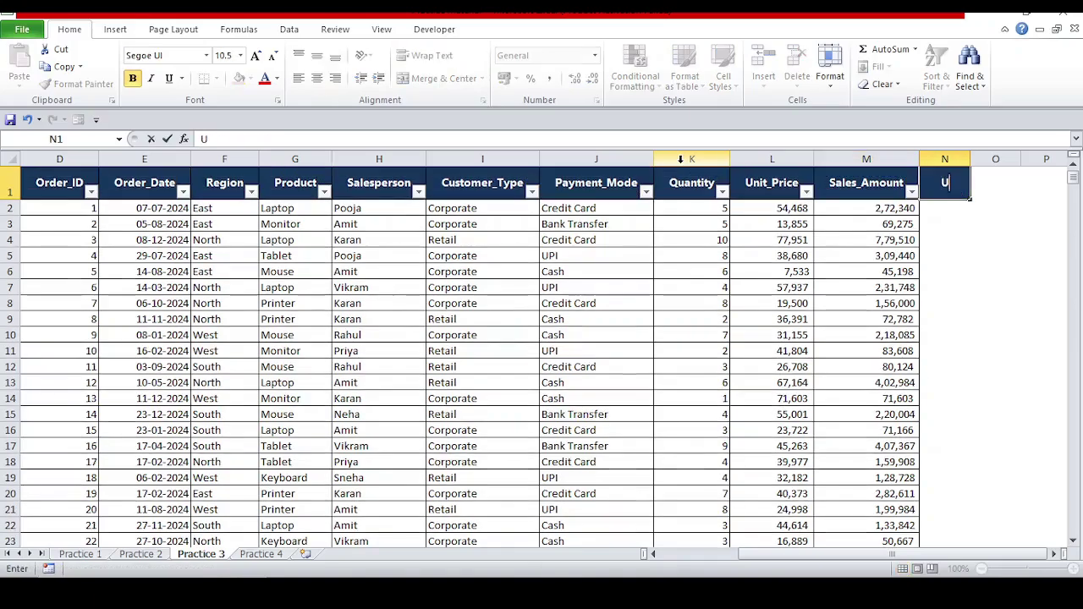
text(nit Price)
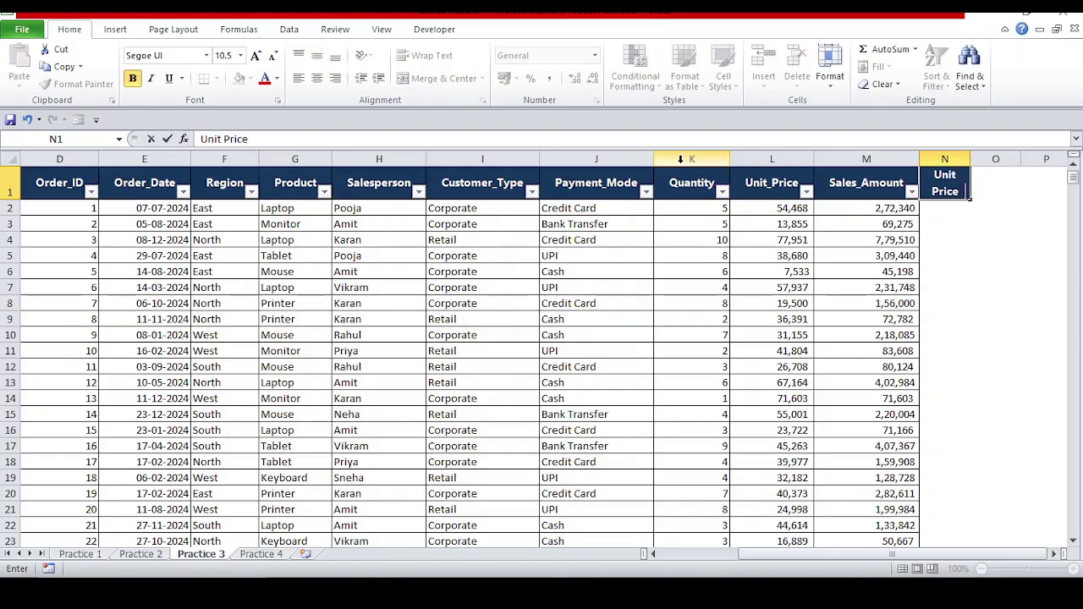
text( 2)
key(Return)
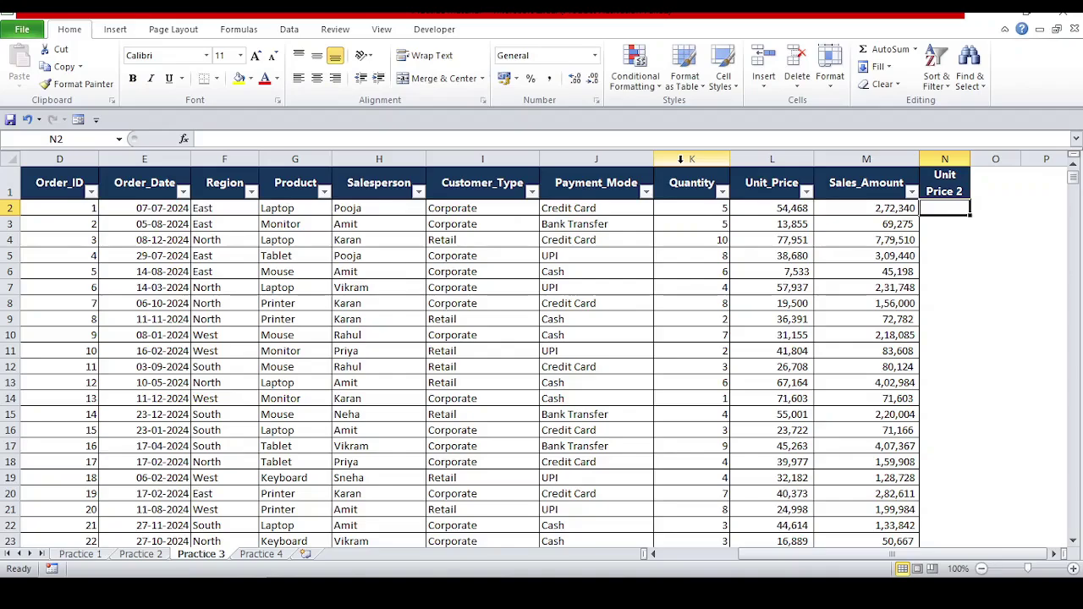
Replace the header text in N1 with Quantity 2
key(Up)
key(F2)
key(Escape)
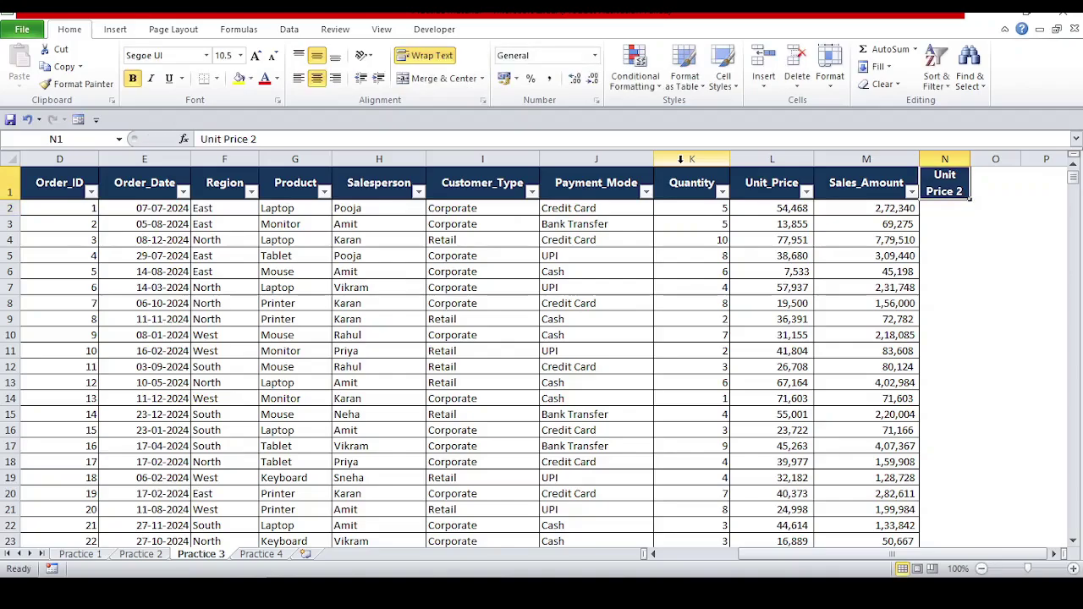
text(Quantity 2)
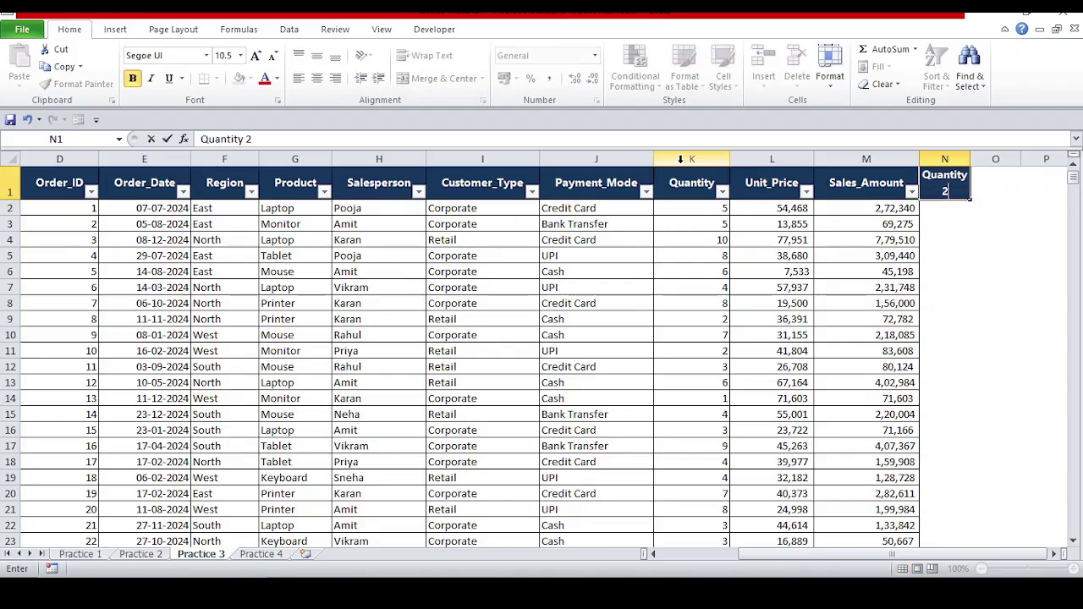
key(Return)
Enter the formula =M2/L2 in N2 to divide the sales amount by the unit price
key(Up)
click(706, 190)
key(Down)
key(Right)
key(Right)
key(Right)
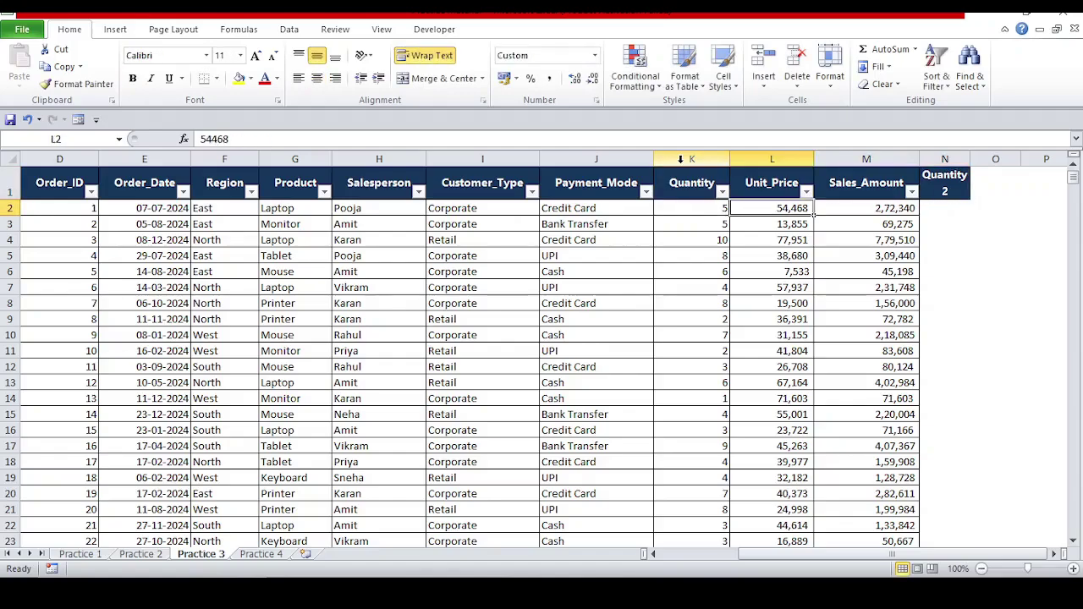
text(=)
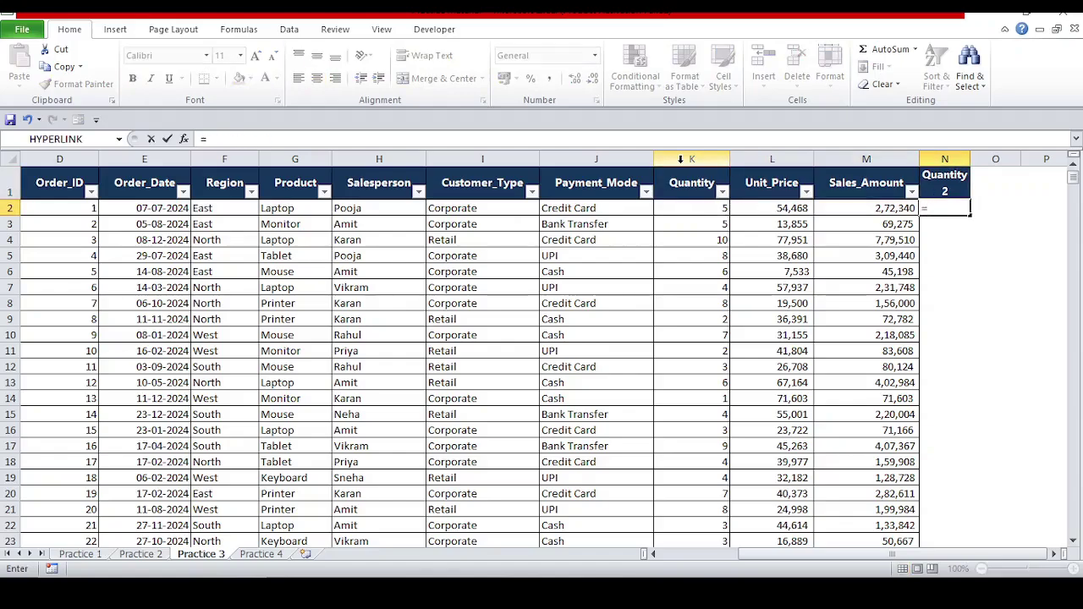
key(Left)
text(/)
key(Left)
key(Left)
key(Return)
key(Up)
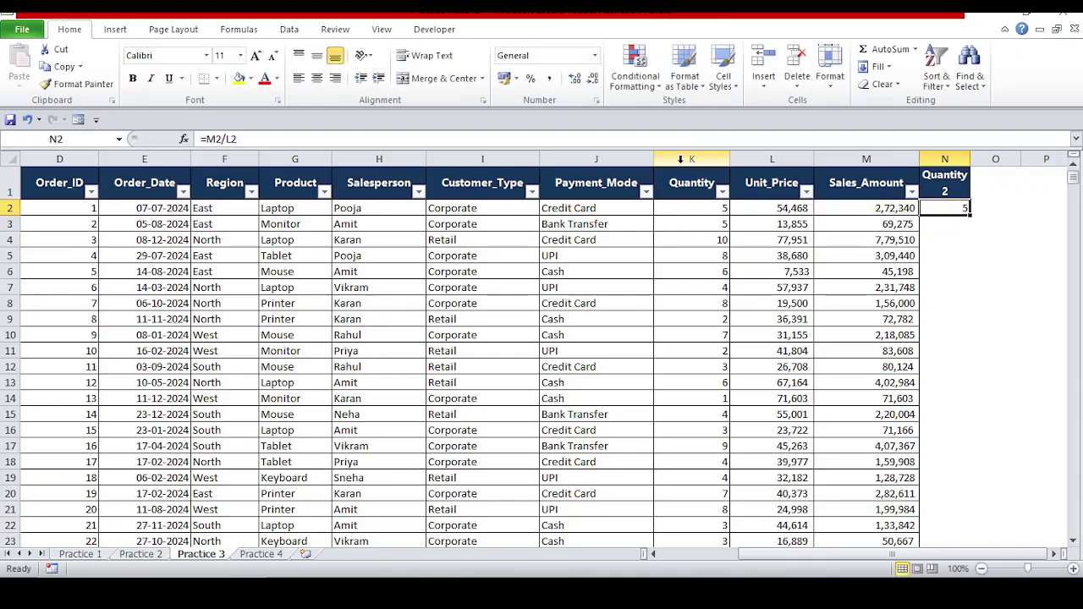
Copy the N2 formula down column N to the last data row, 1003
key(ctrl+c)
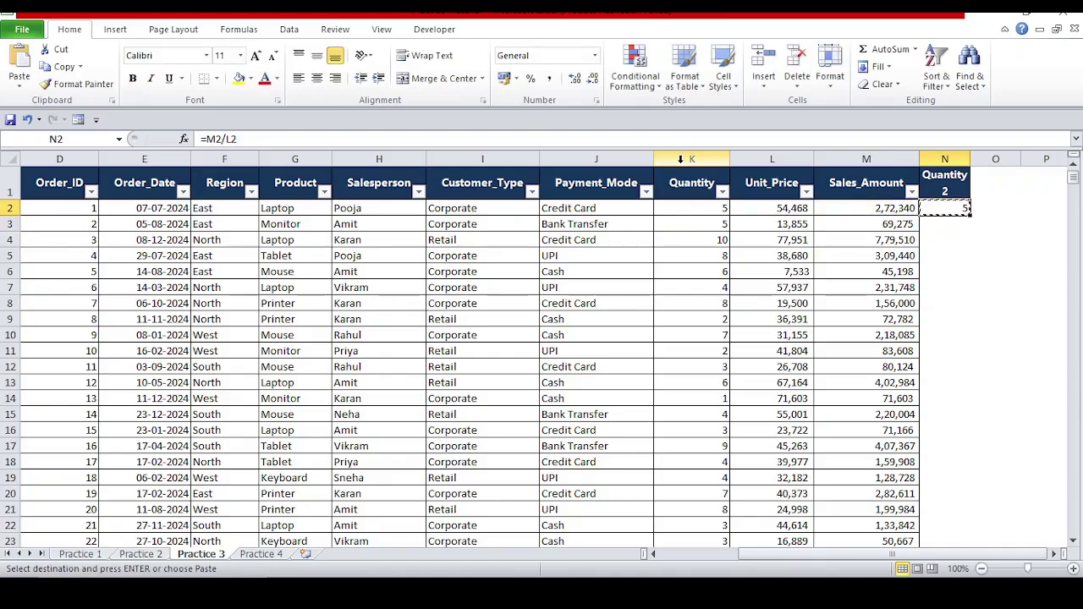
key(Left)
key(ctrl+Down)
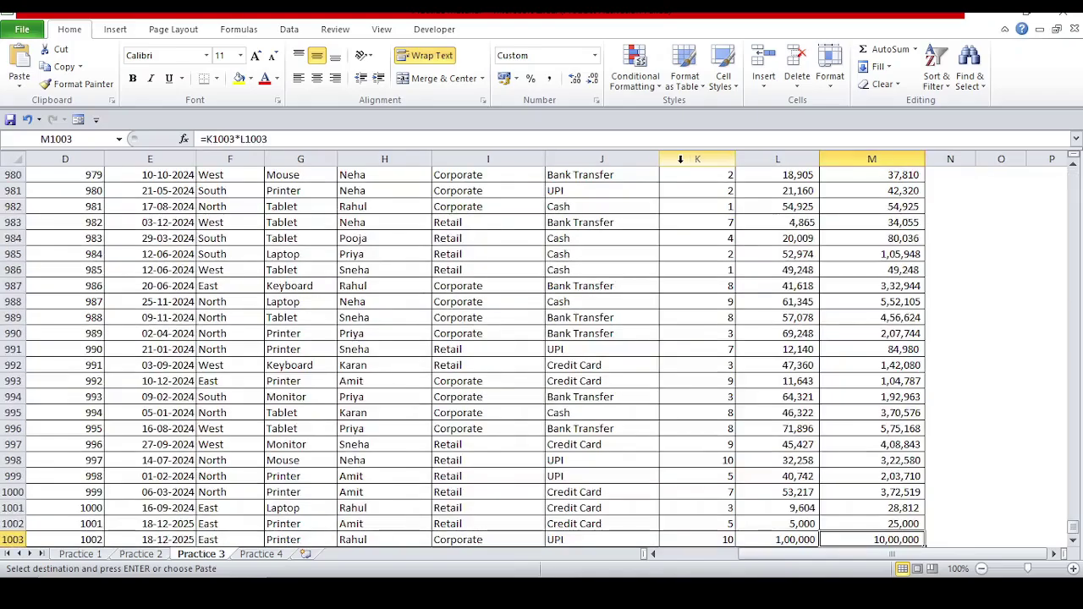
key(Right)
key(ctrl+shift+Up)
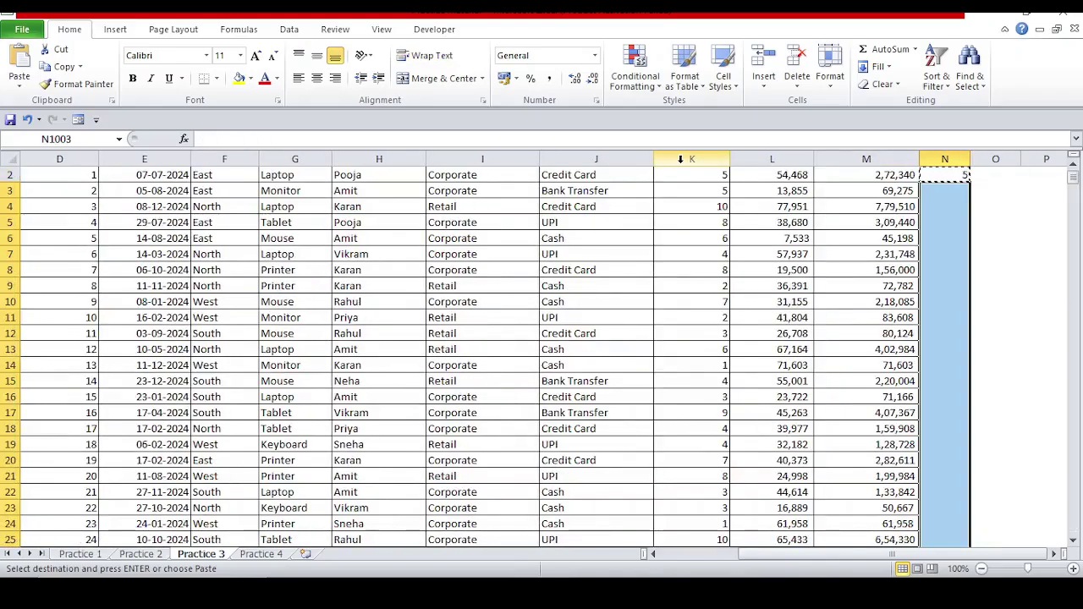
key(ctrl+v)
key(ctrl+Up)
key(Down)
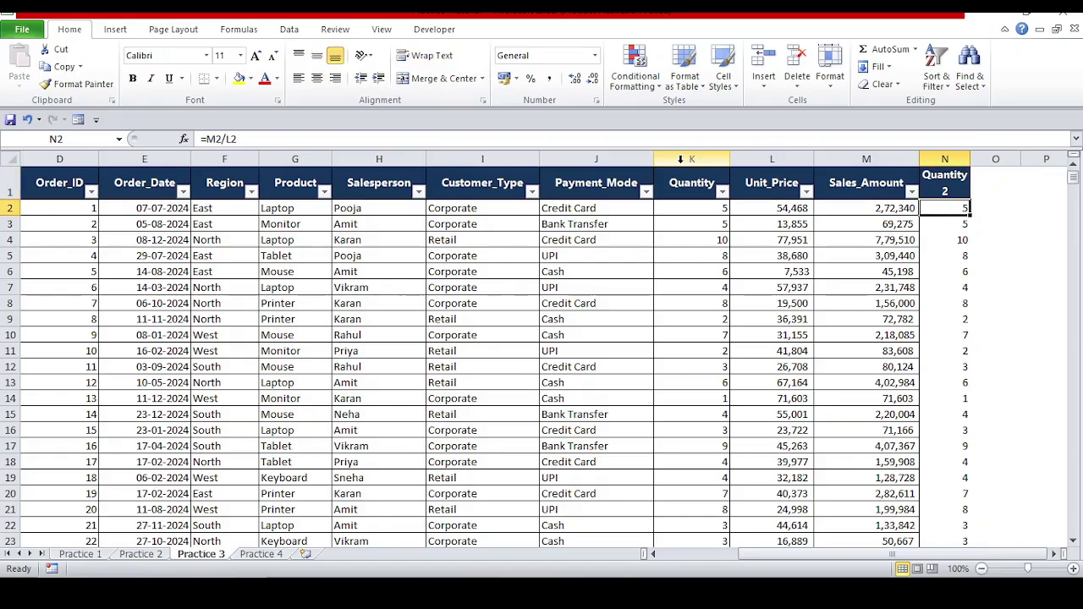
Add borders to the Quantity 2 cells from N2 to N1003
key(ctrl+shift+Down)
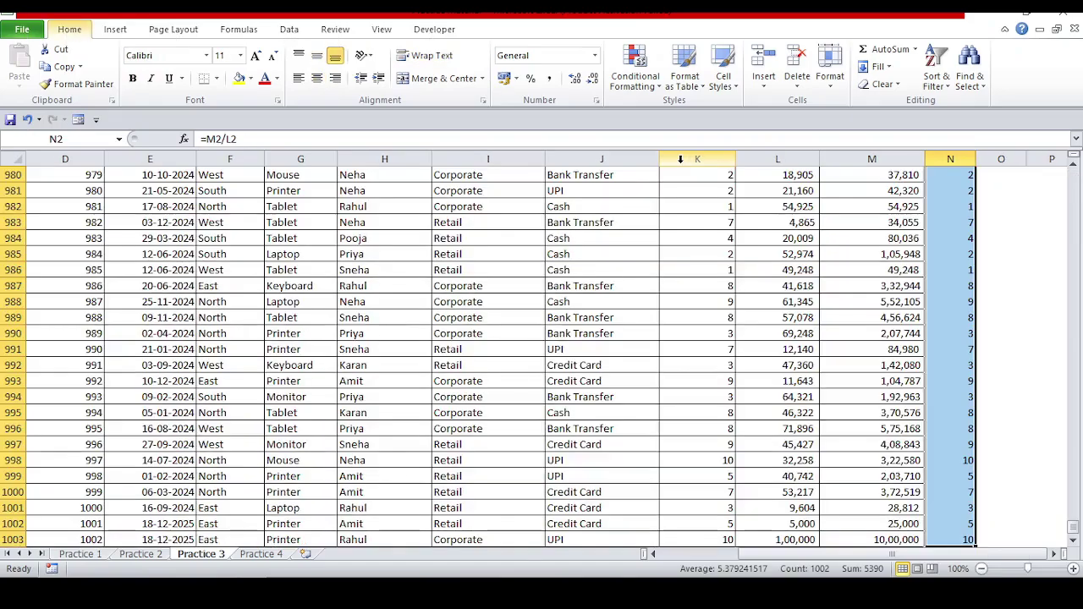
key(ctrl+BackSpace)
key(Left)
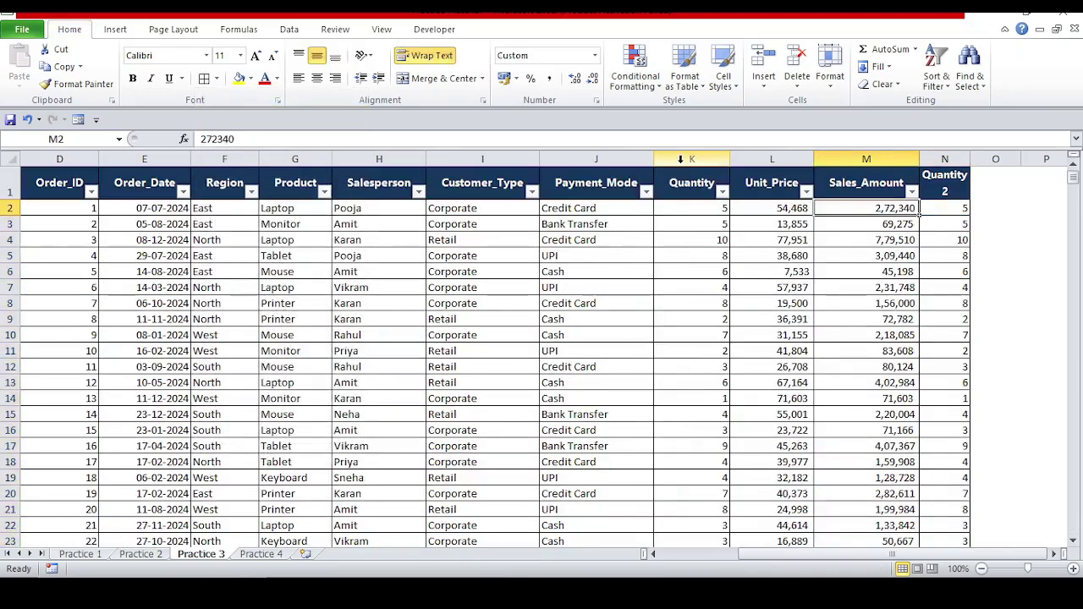
Delete the whole Quantity 2 column, including its formatting
key(Right)
key(Left)
key(Right)
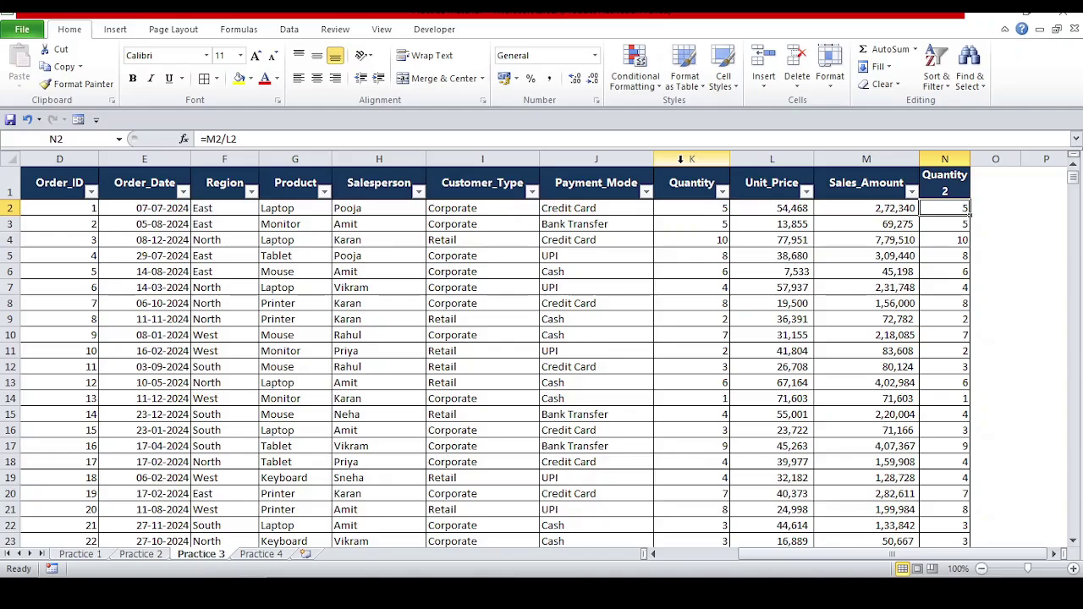
click(948, 150)
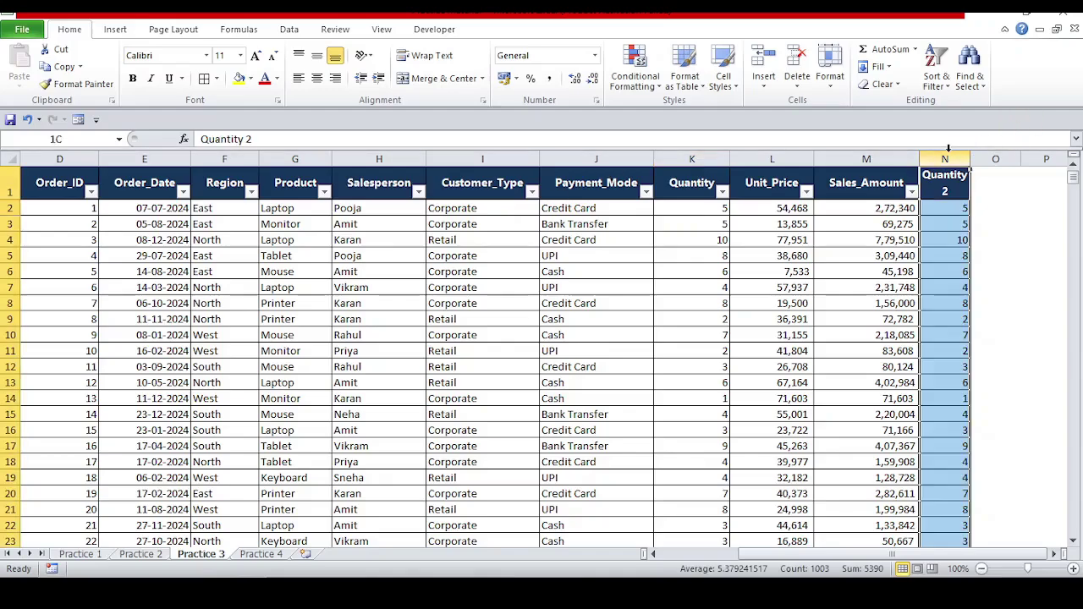
key(Delete)
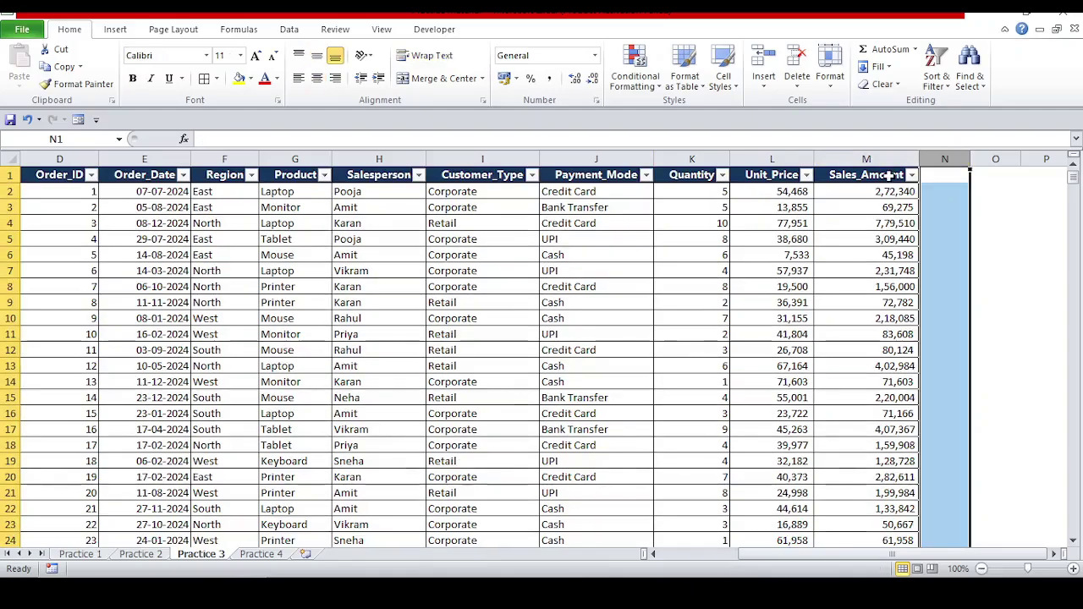
Convert the full sales data range D1:M1003 into a table with headers
key(Left)
key(ctrl+Left)
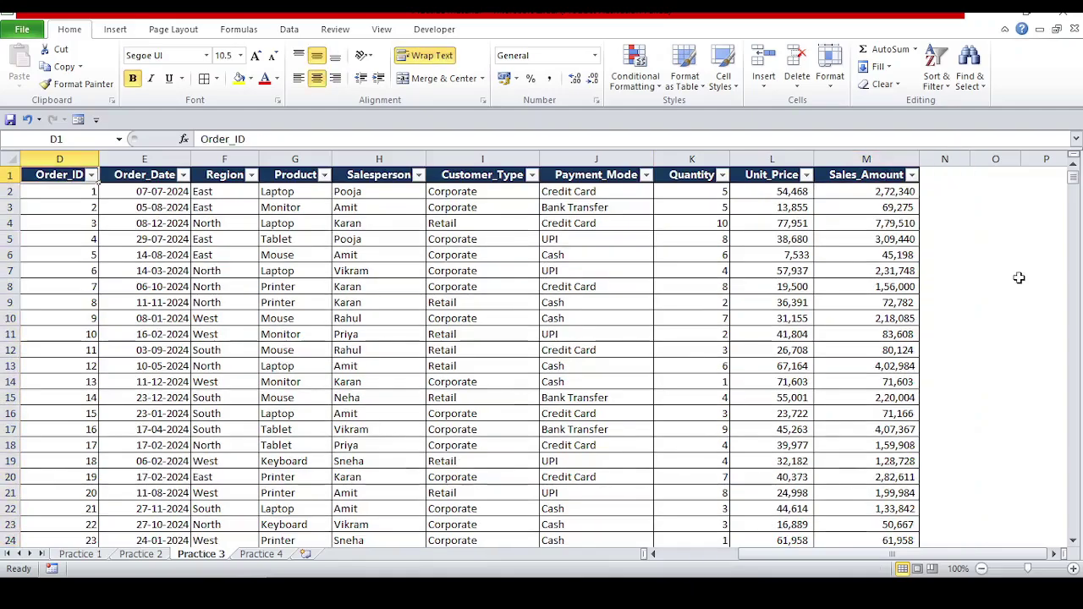
key(ctrl+shift+Right)
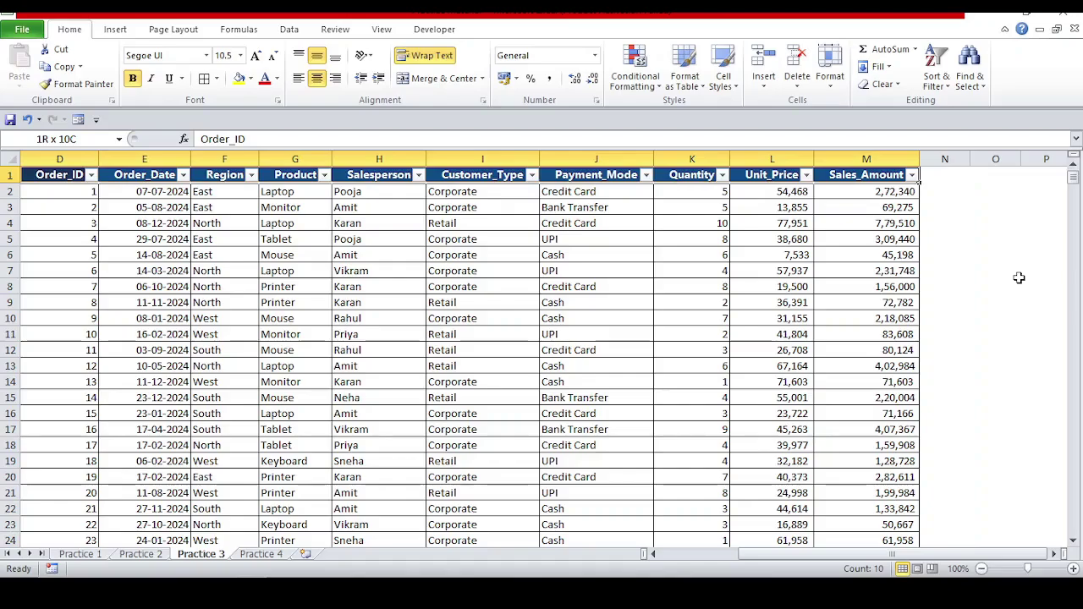
key(Left)
key(Right)
key(ctrl+shift+Right)
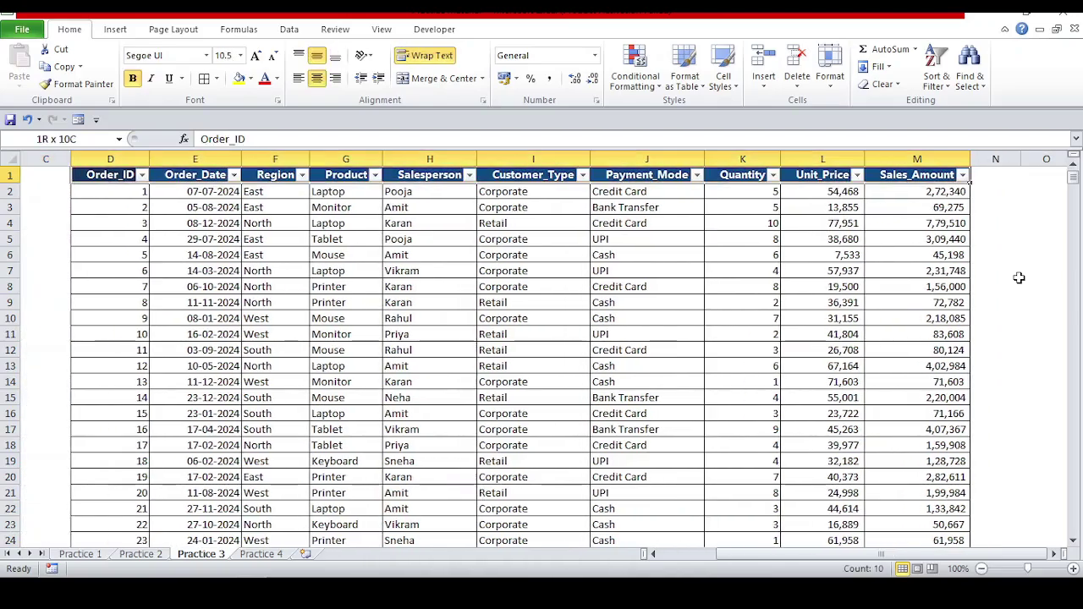
key(ctrl+shift+Down)
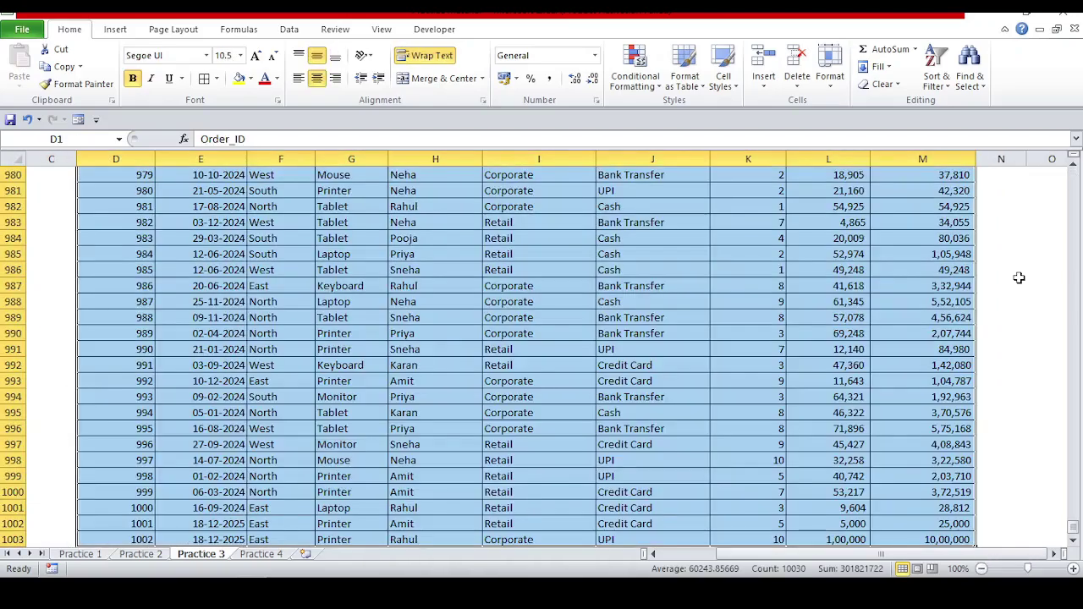
click(115, 32)
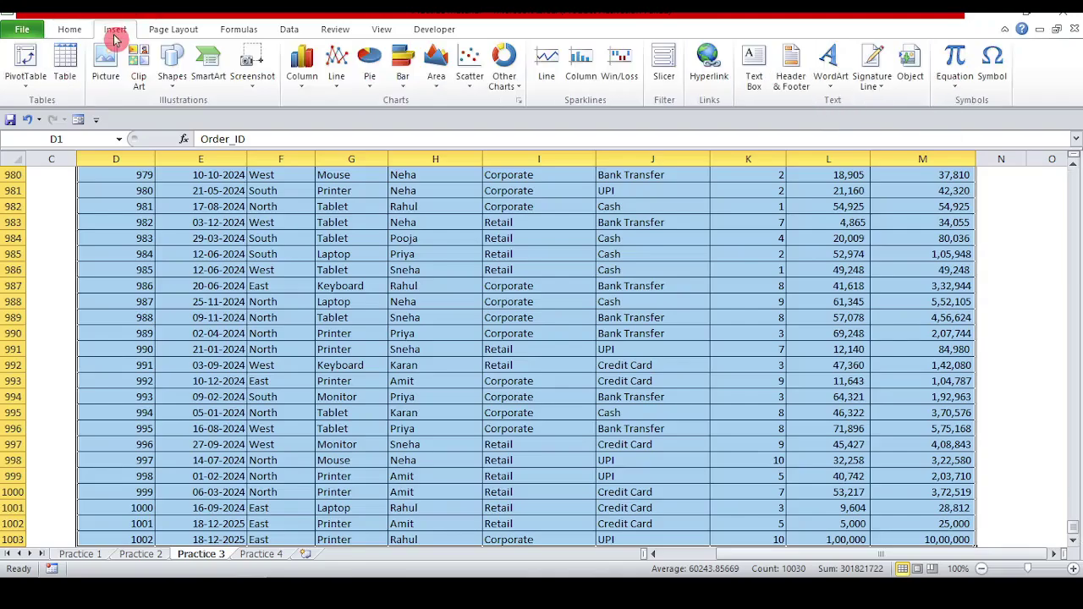
click(67, 76)
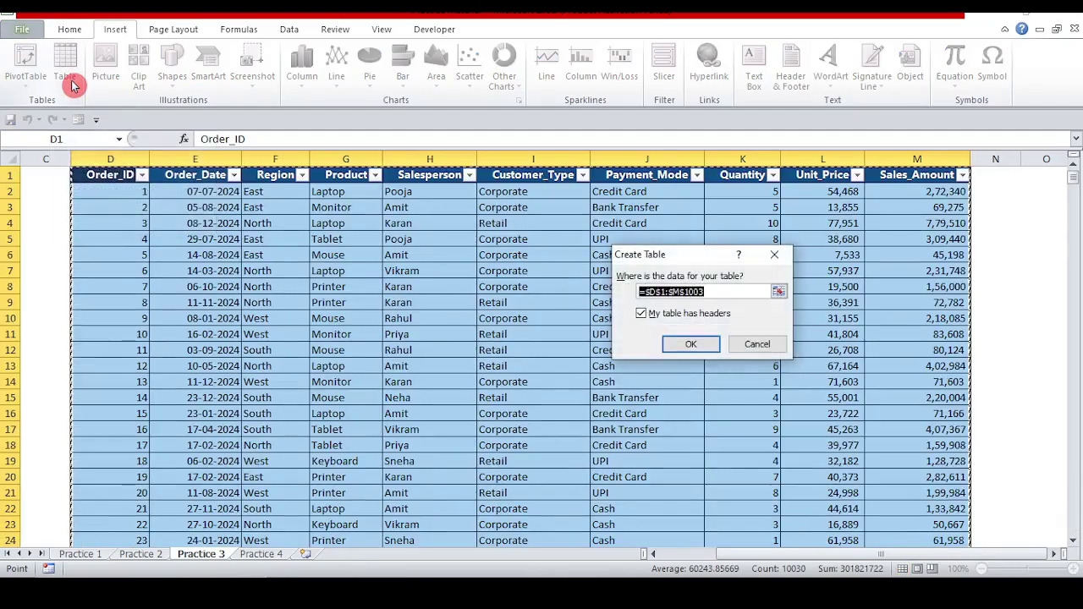
click(685, 345)
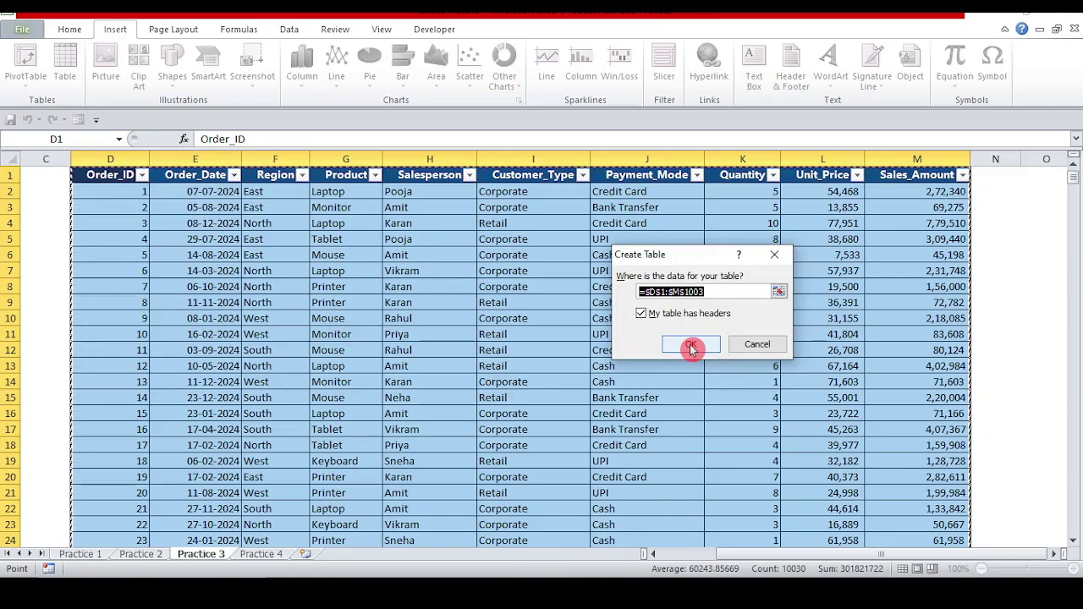
click(690, 345)
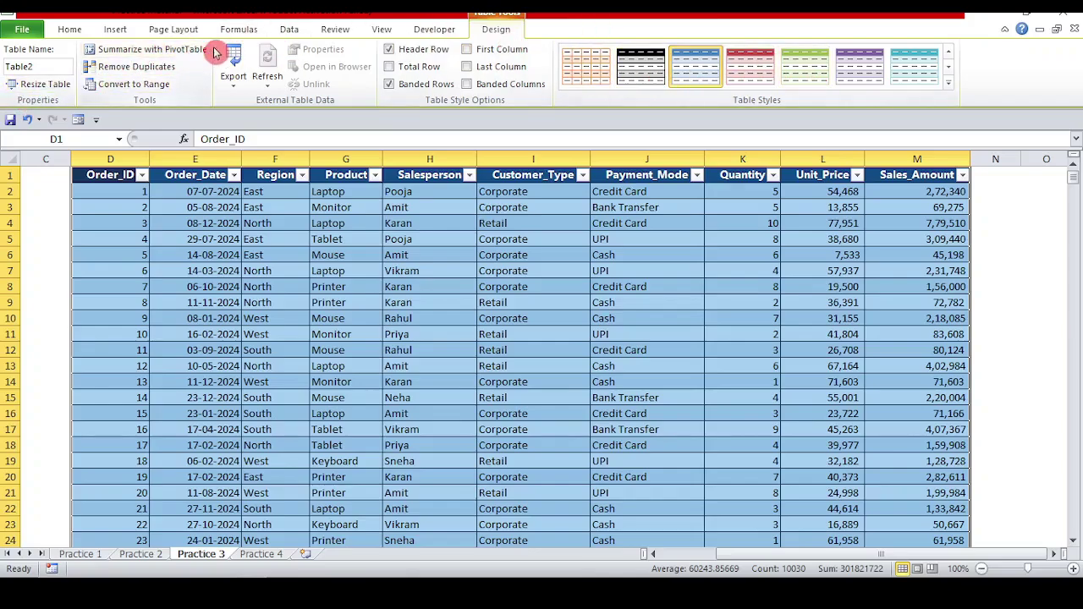
Try to rename the table as Sales Data
drag(61, 66, 4, 68)
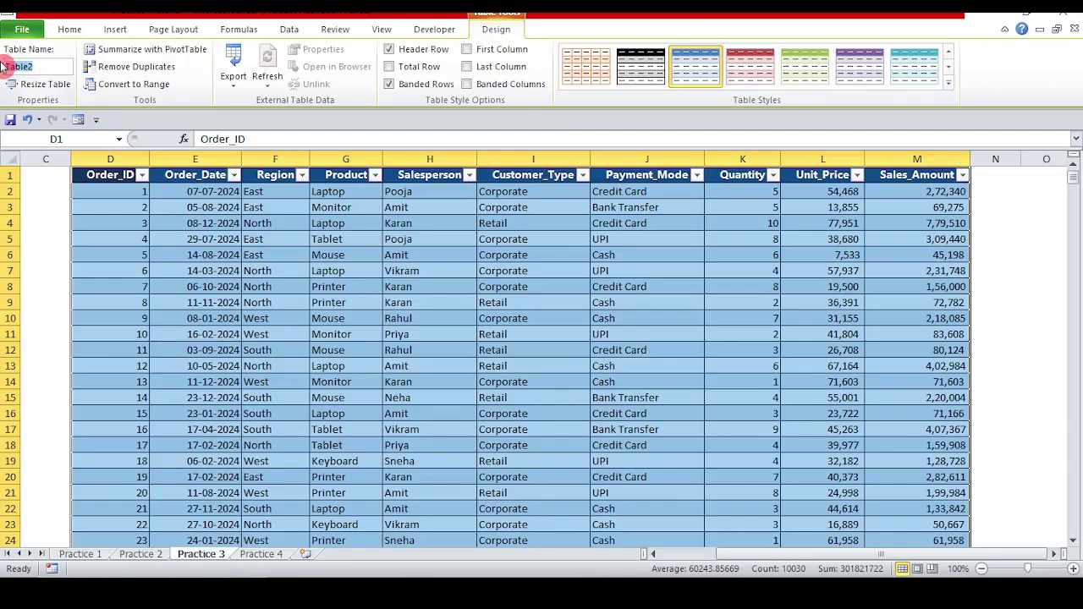
text(Sales Data)
key(Return)
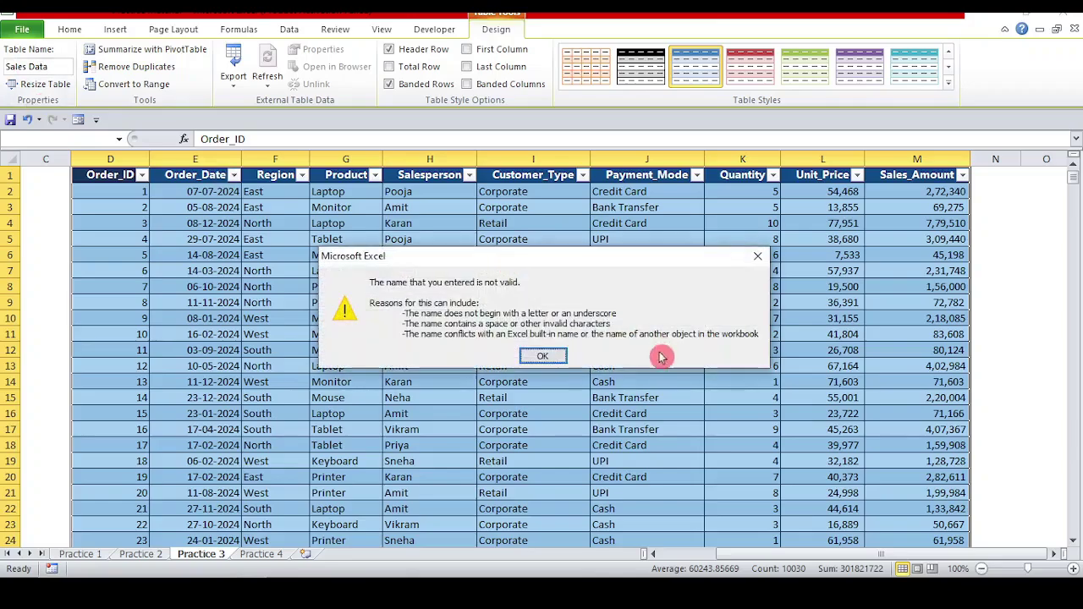
click(542, 356)
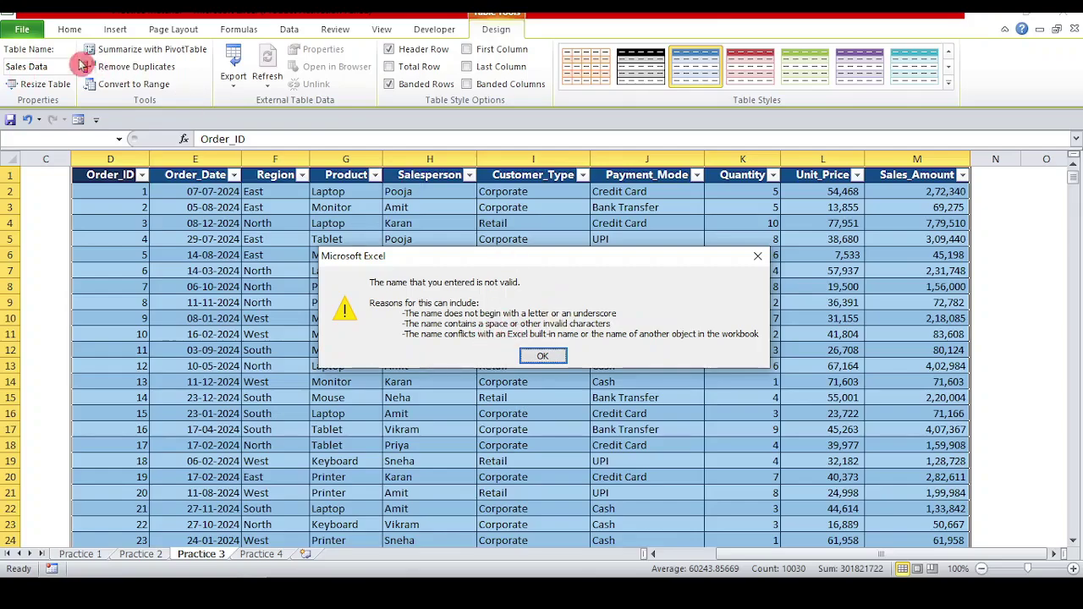
click(542, 355)
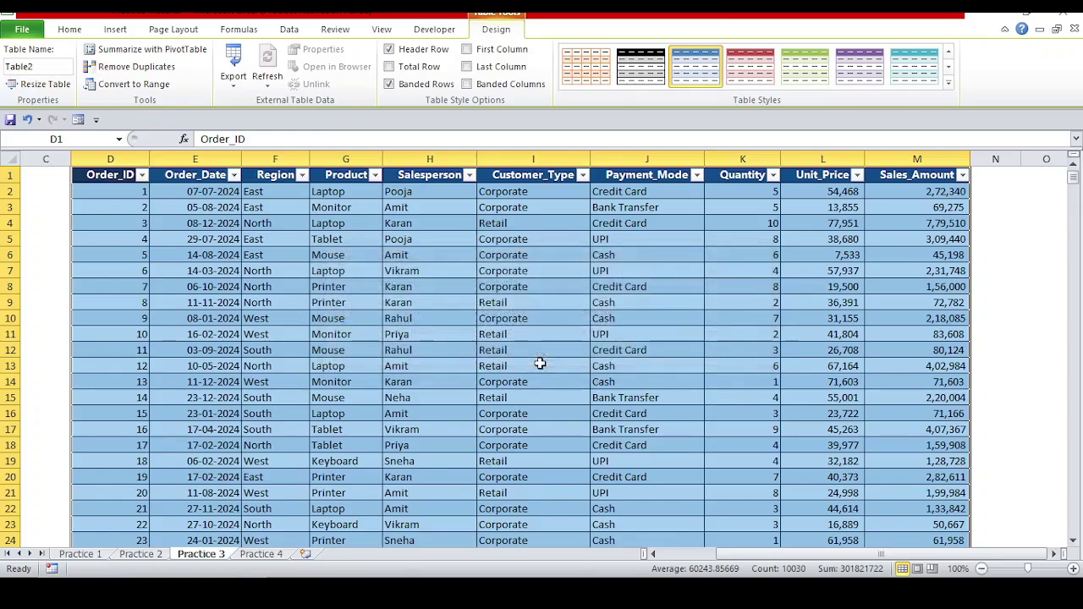
Rename the table as Sales_Data
click(48, 67)
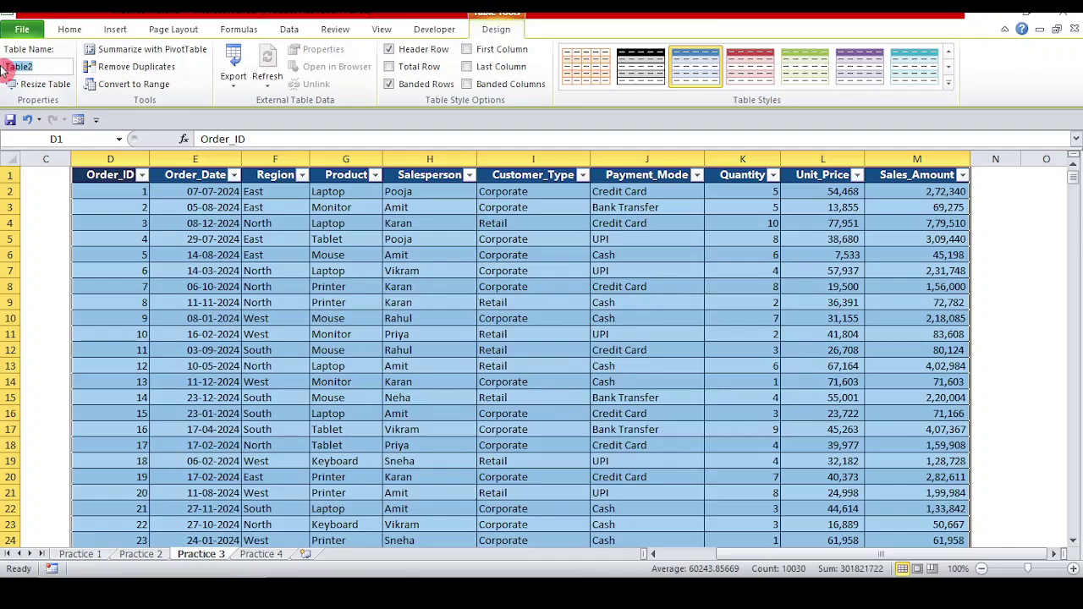
text(1)
text(ales)
text(_Data)
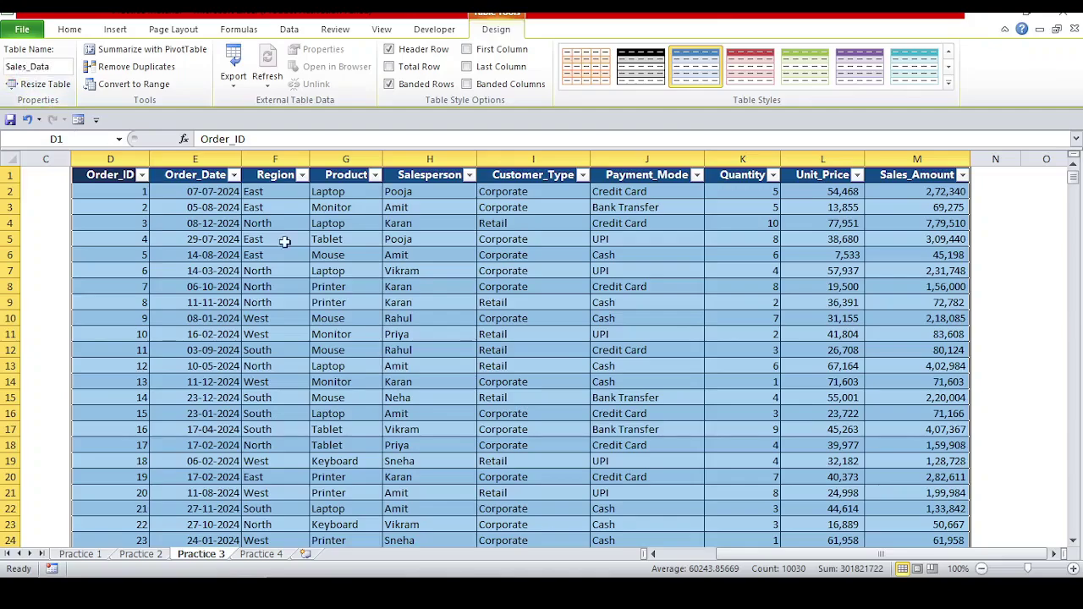
Compare the available table tools with row 1 cells selected inside the table and just outside it
click(327, 269)
key(ctrl+Up)
key(Left)
key(Left)
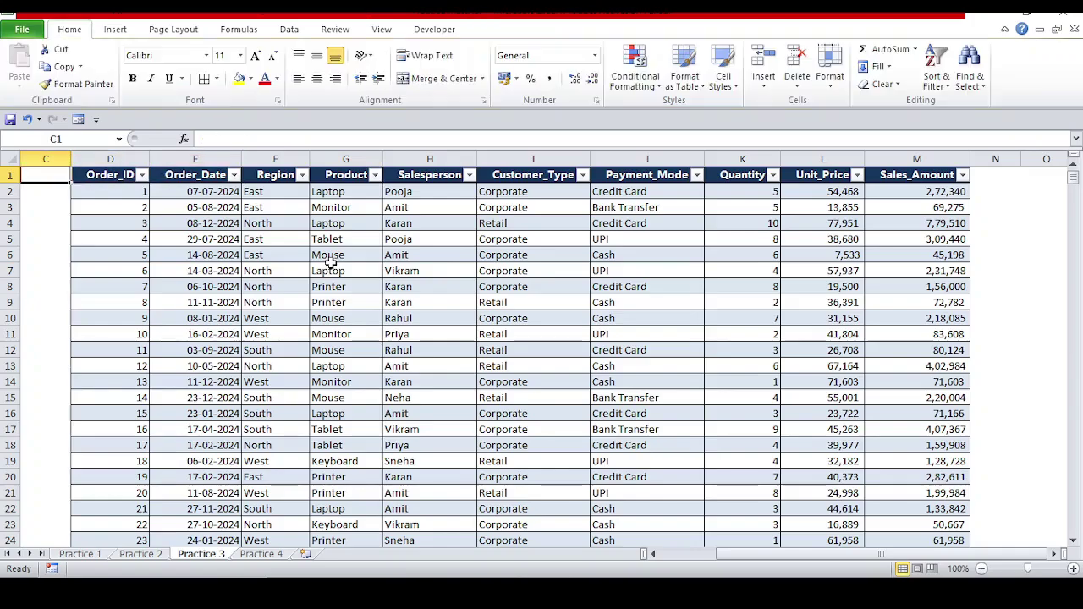
key(Left)
click(496, 29)
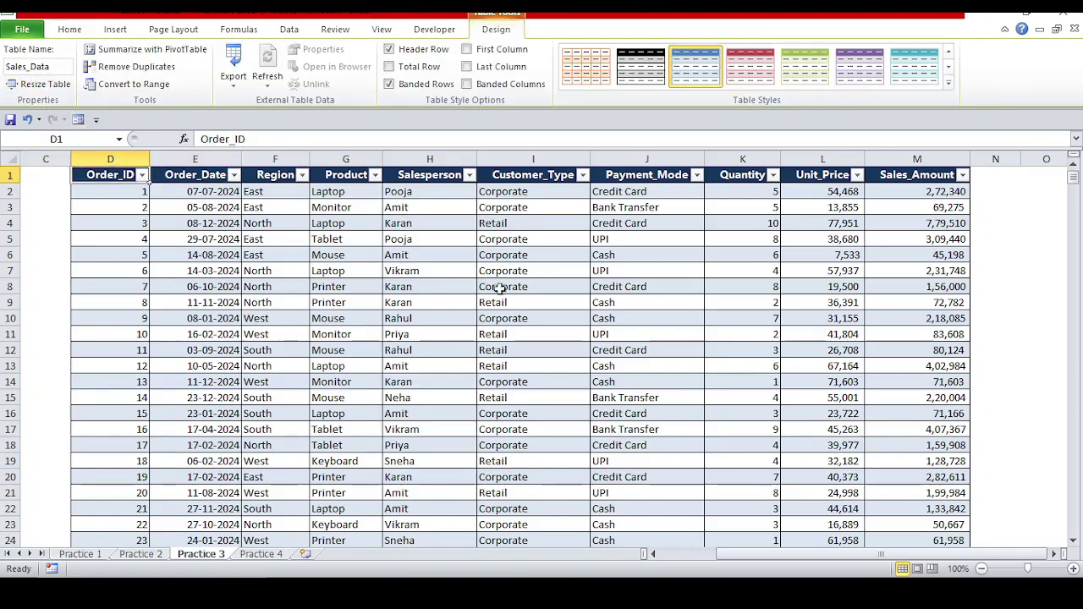
key(ctrl+Right)
key(Right)
key(Left)
key(Right)
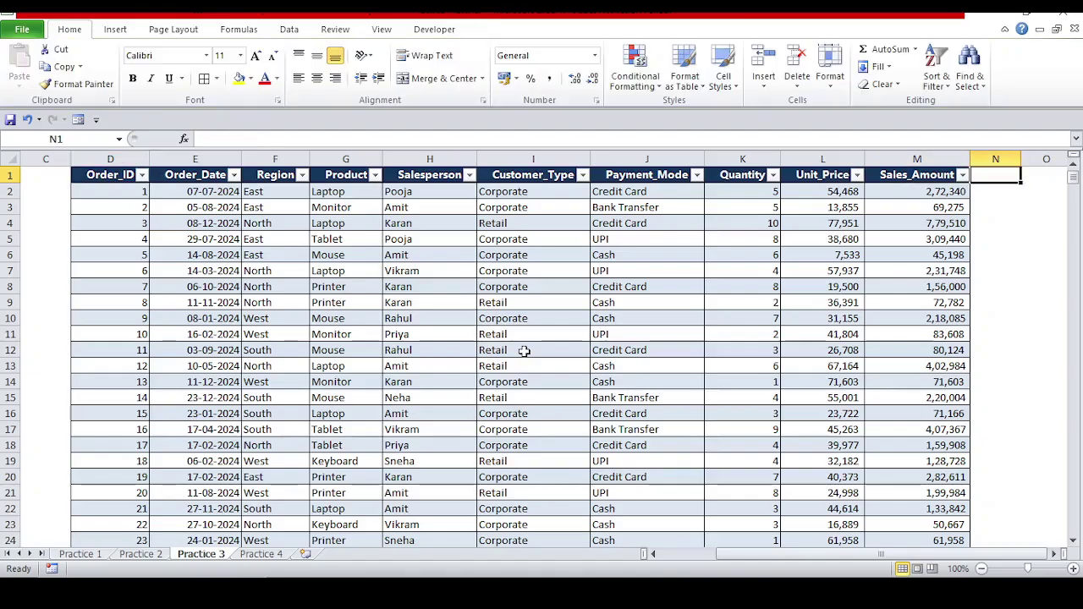
Copy the Quantity header from K1 to N1, directly beside the table
key(Left)
key(Left)
key(Left)
key(ctrl+c)
key(Right)
key(Right)
key(Right)
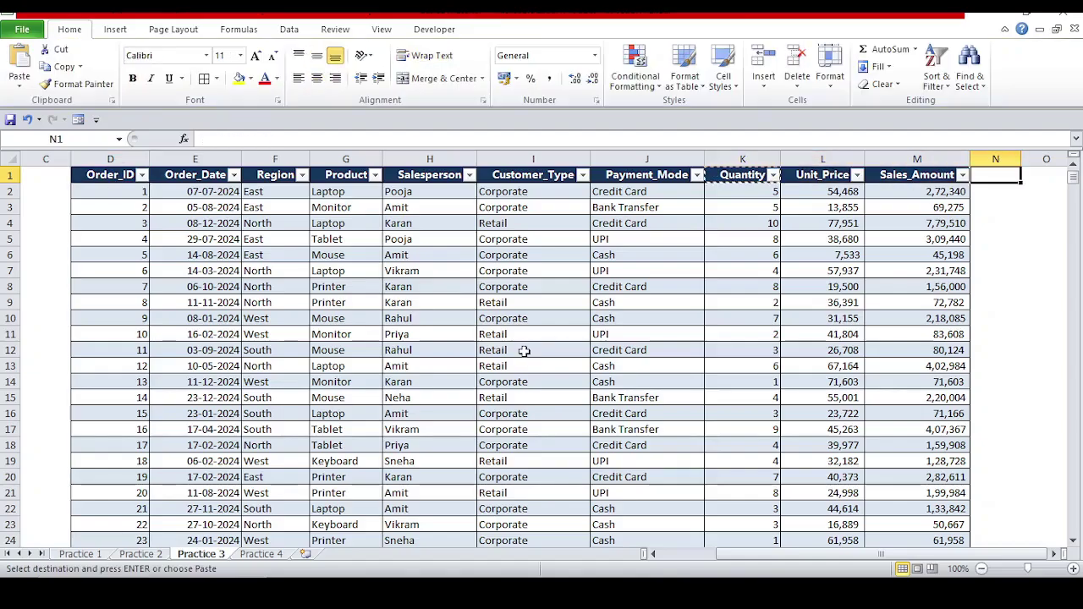
key(ctrl+v)
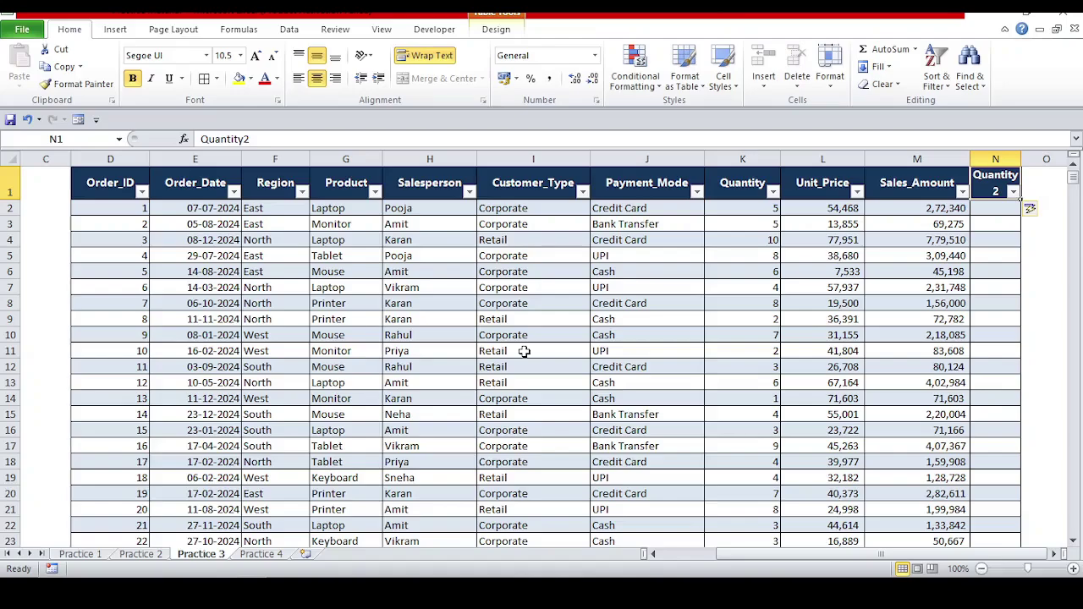
Undo the header paste in N1, including the table expansion, and cancel the pending copy of K1
key(ctrl+z)
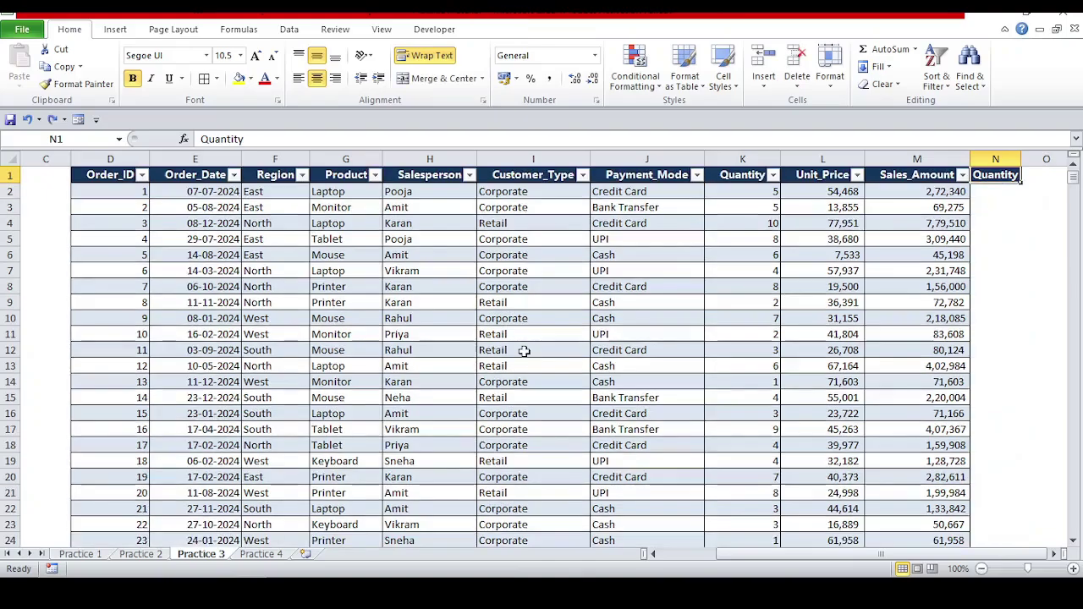
key(ctrl+z)
key(Left)
key(Left)
key(Left)
key(Escape)
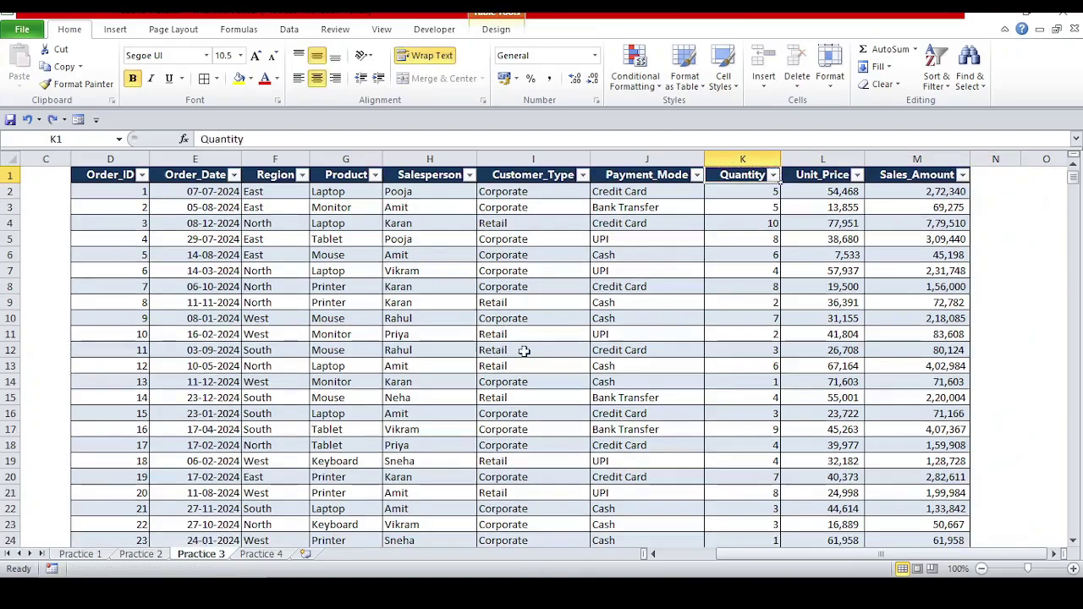
Paste a copy of the K1 Quantity header into N1 so the table extends by one column
key(ctrl+c)
key(Right)
key(Right)
key(Right)
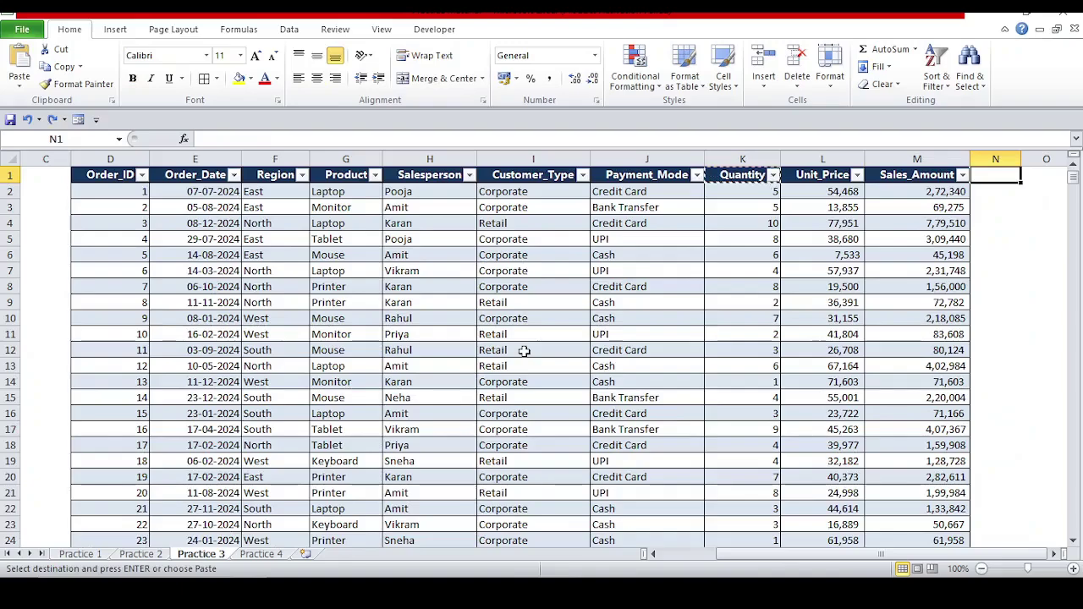
key(Return)
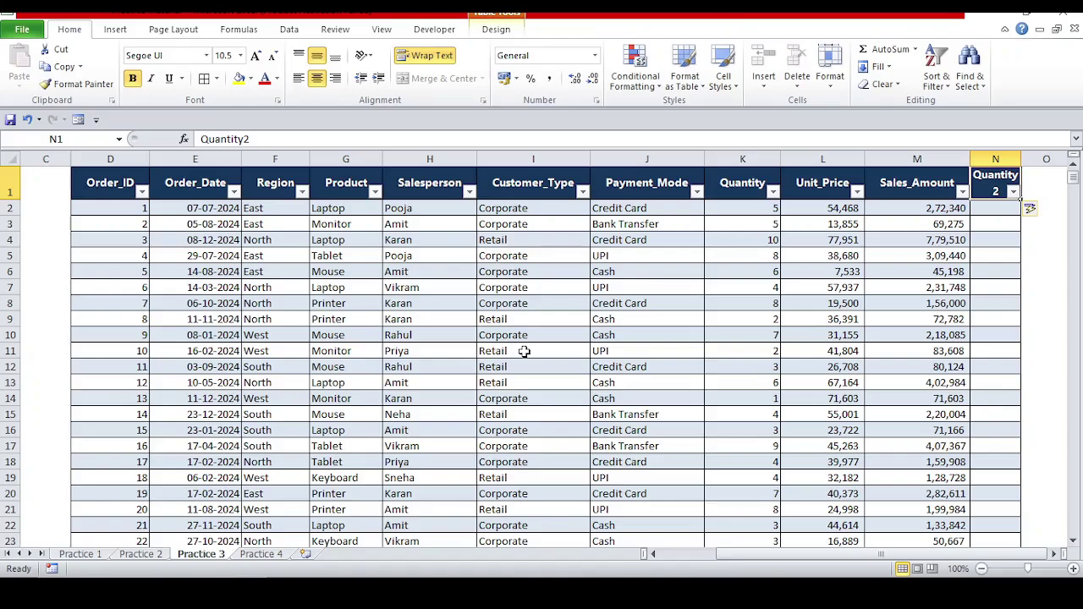
Examine how the new column N header joins the table's header row beside Sales_Amount
key(Left)
key(Left)
key(Left)
key(Right)
key(Right)
key(Right)
key(Left)
key(Down)
key(Down)
key(Down)
key(Down)
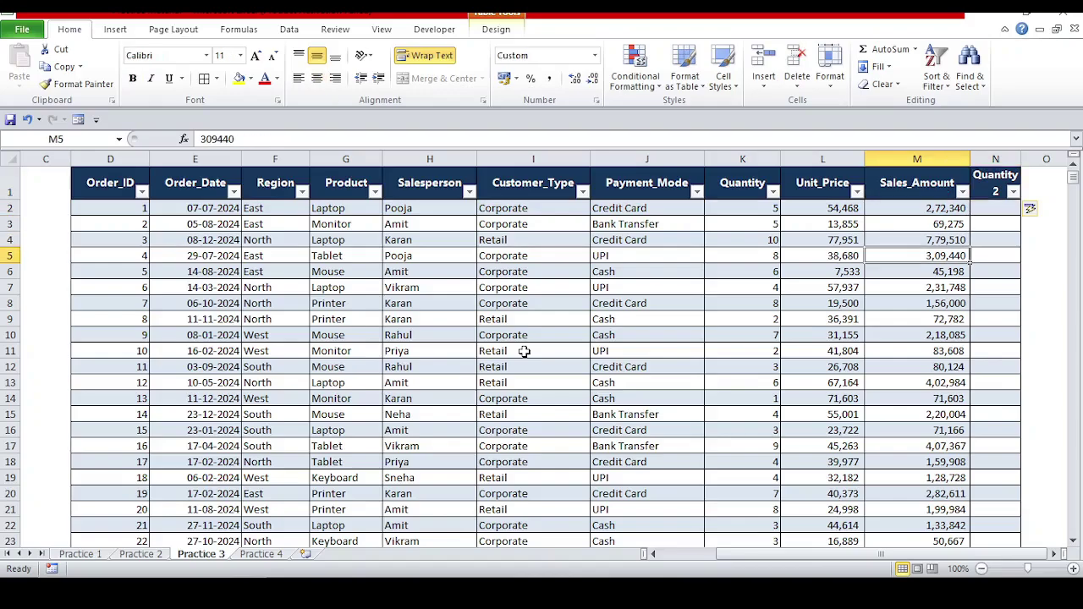
key(Up)
key(Up)
key(Up)
key(Up)
key(Right)
key(Left)
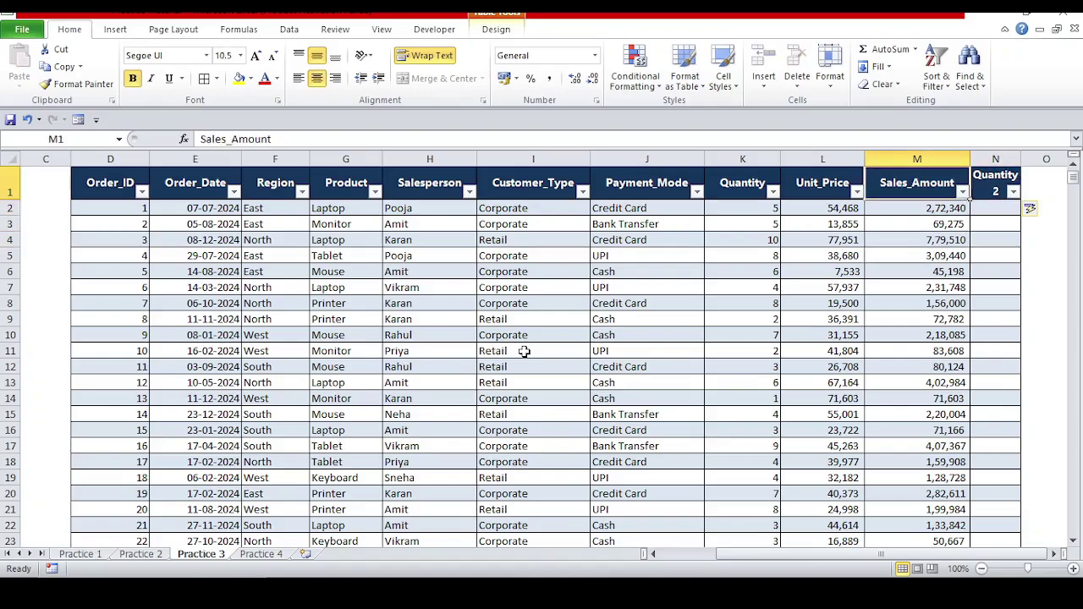
key(Right)
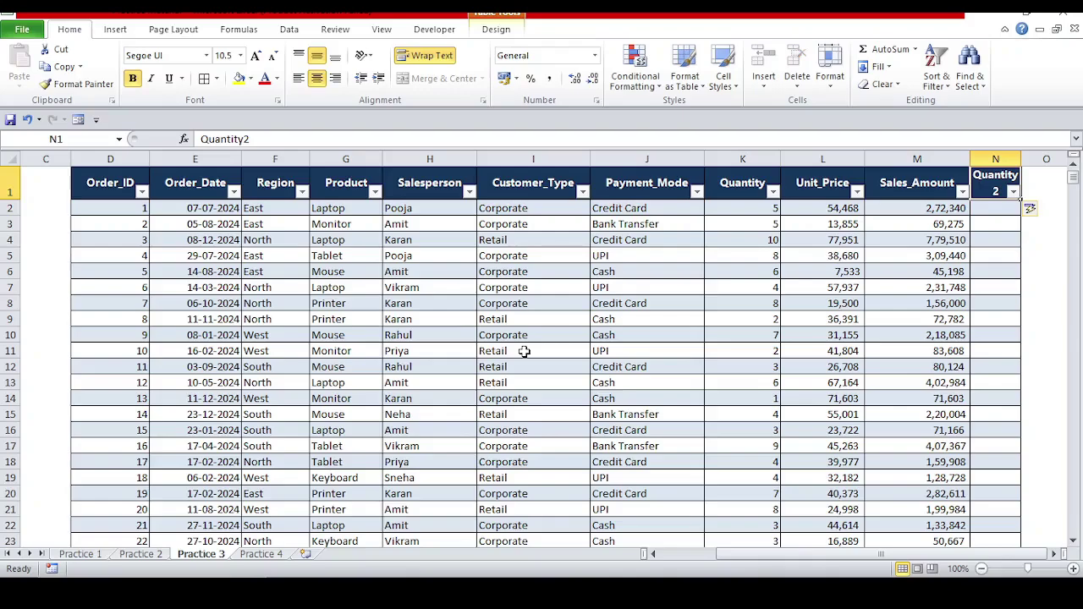
key(Left)
key(Left)
key(Left)
key(Right)
key(Right)
key(Right)
key(Right)
key(Left)
Examine the formatting of the blank table cells below the new header, starting at N2
key(Down)
key(shift+Down)
key(shift+Down)
key(shift+Down)
key(shift+Down)
key(shift+Down)
key(shift+Down)
key(shift+Down)
key(shift+Down)
key(shift+Down)
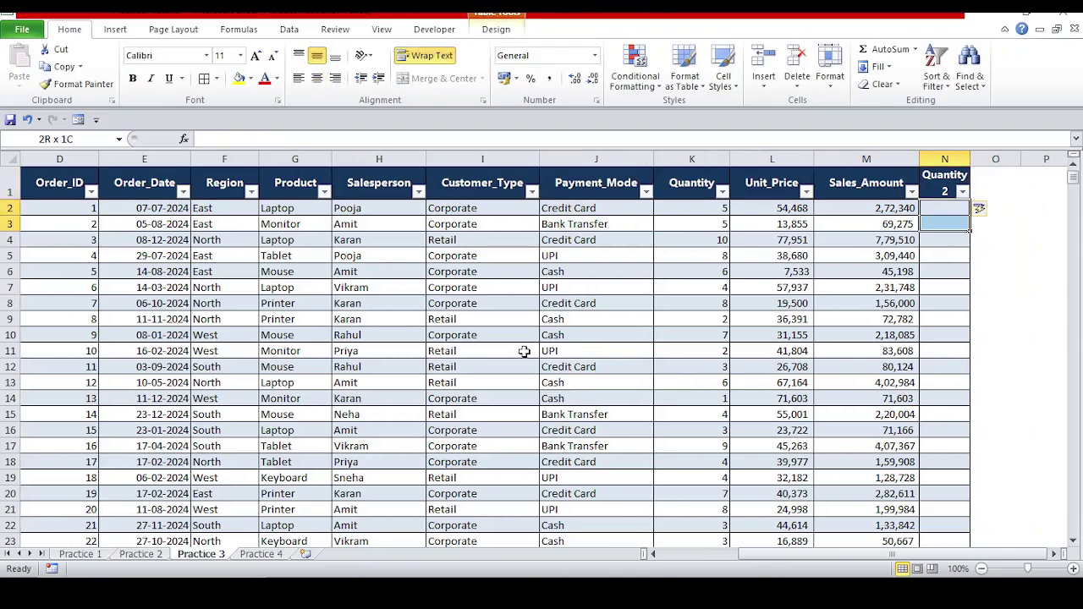
key(Left)
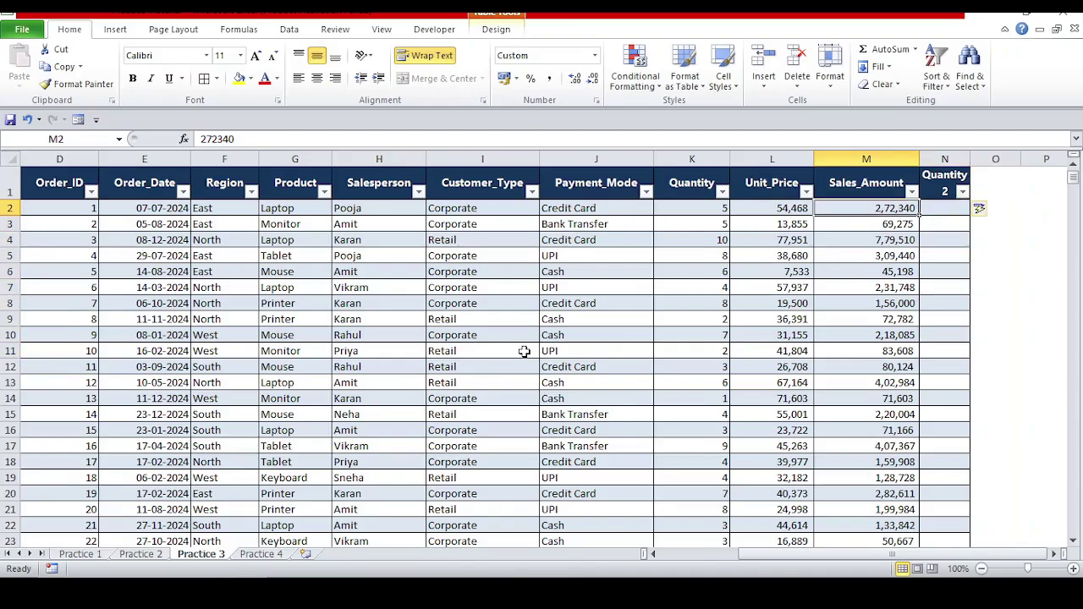
key(Right)
key(Down)
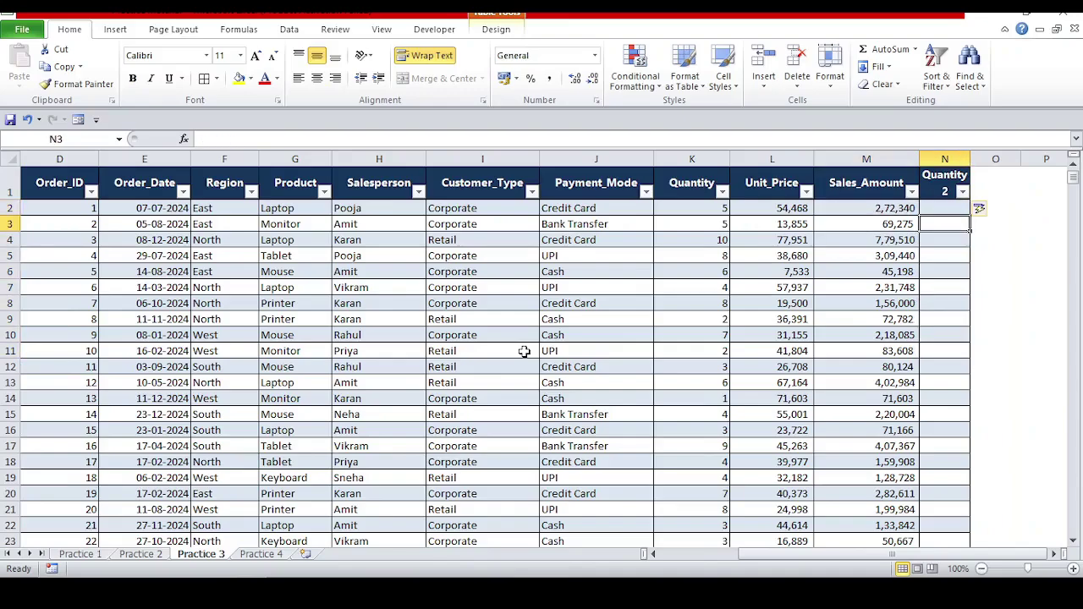
key(Up)
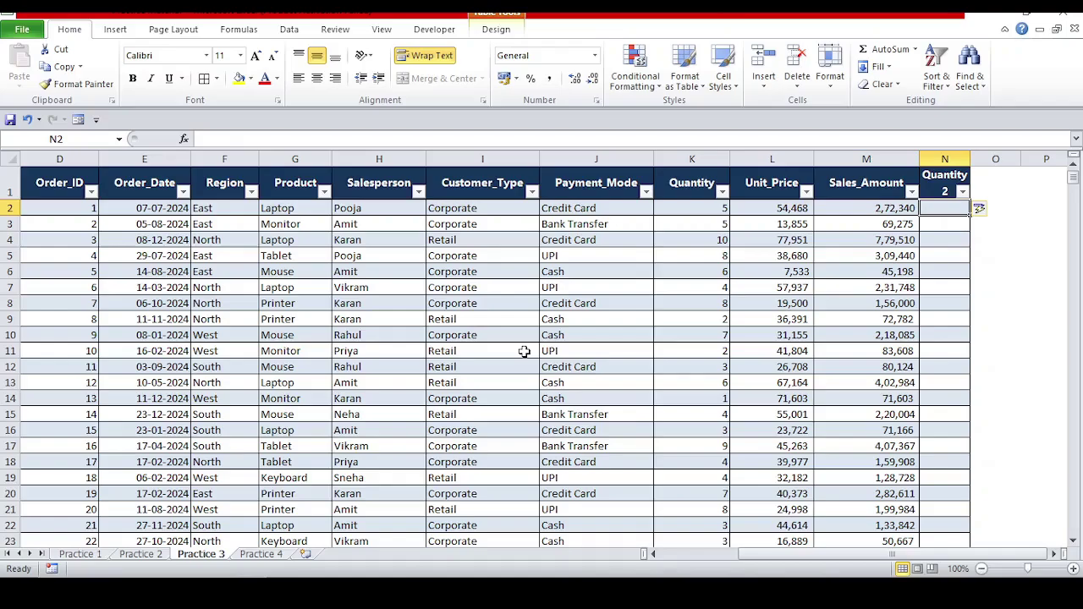
Extend the table by one row, from its last row 1003 to row 1004, with its corner resize handle
key(Left)
key(ctrl+Down)
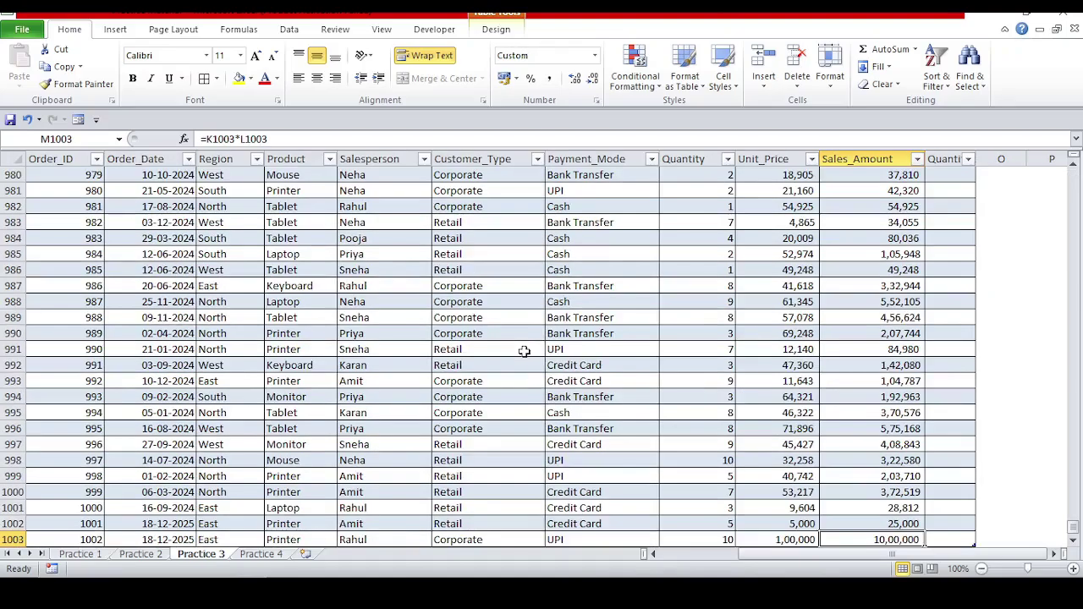
key(Down)
key(Up)
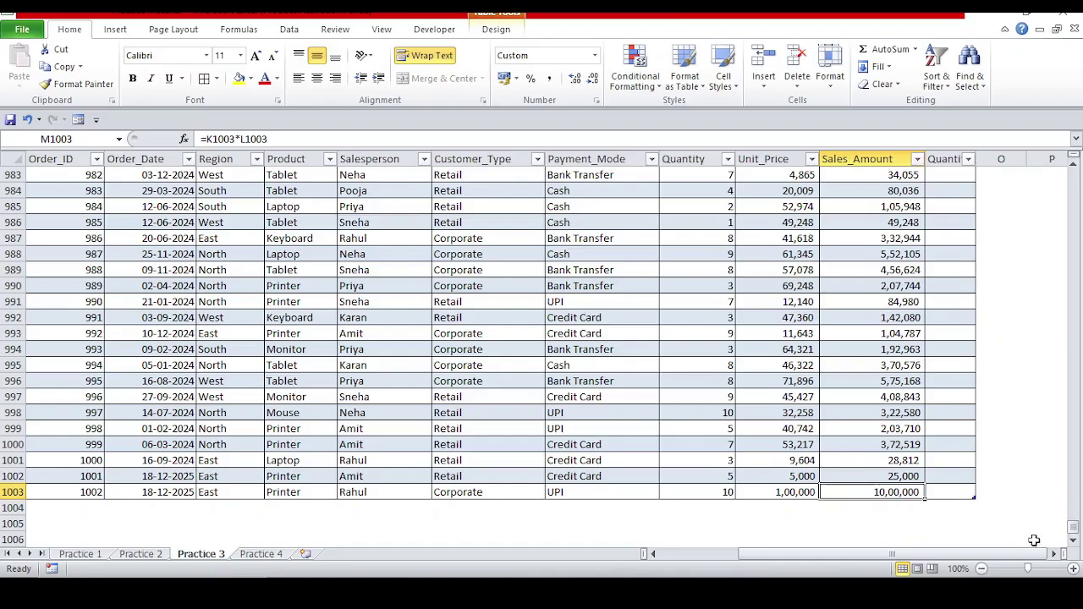
click(1072, 570)
click(1072, 569)
click(1073, 569)
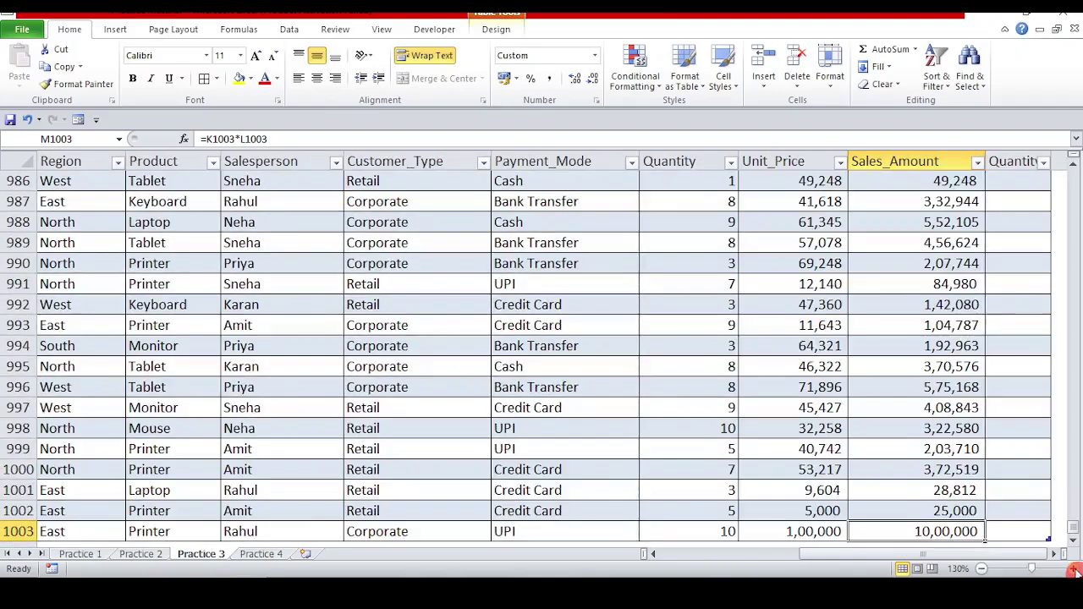
click(1073, 569)
drag(1007, 556, 1041, 557)
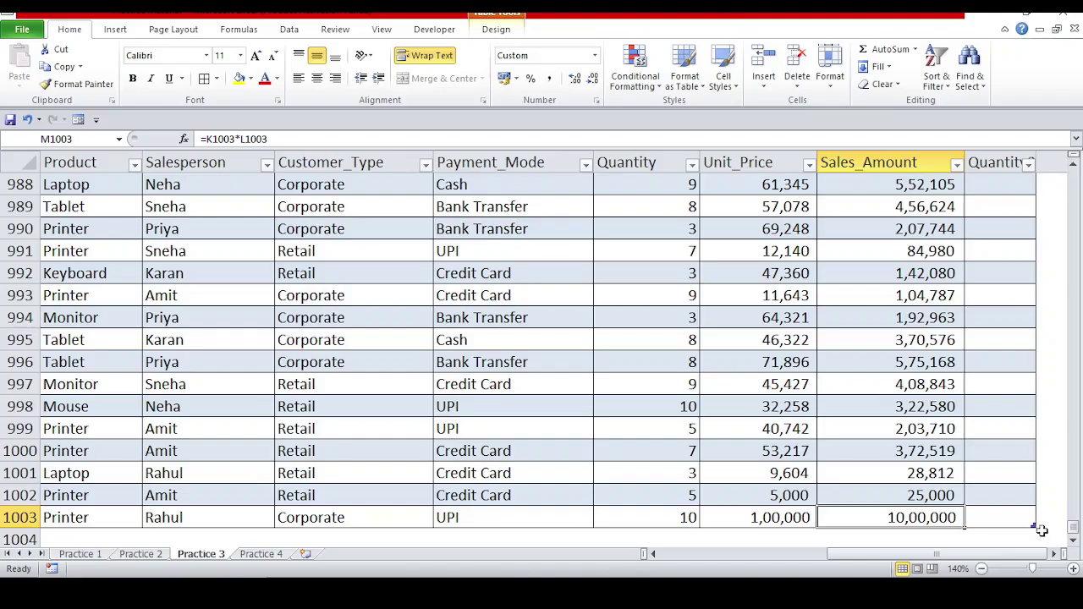
drag(1040, 530, 1039, 541)
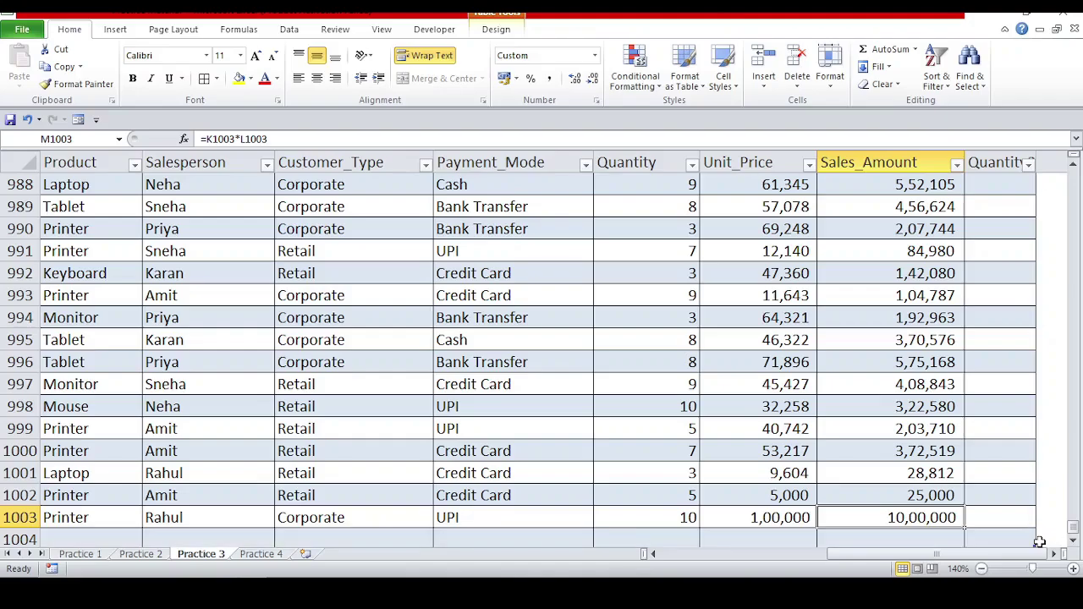
click(1039, 541)
click(1072, 542)
click(1073, 541)
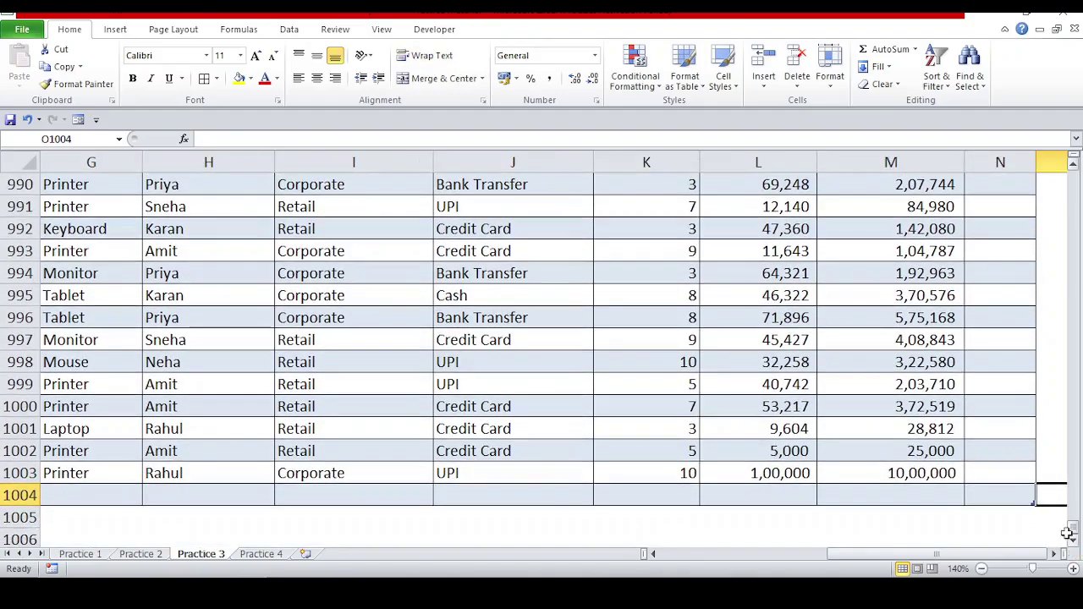
Shrink the table back to row 1003 and undo both table resizes
drag(1034, 502, 1032, 483)
click(1021, 521)
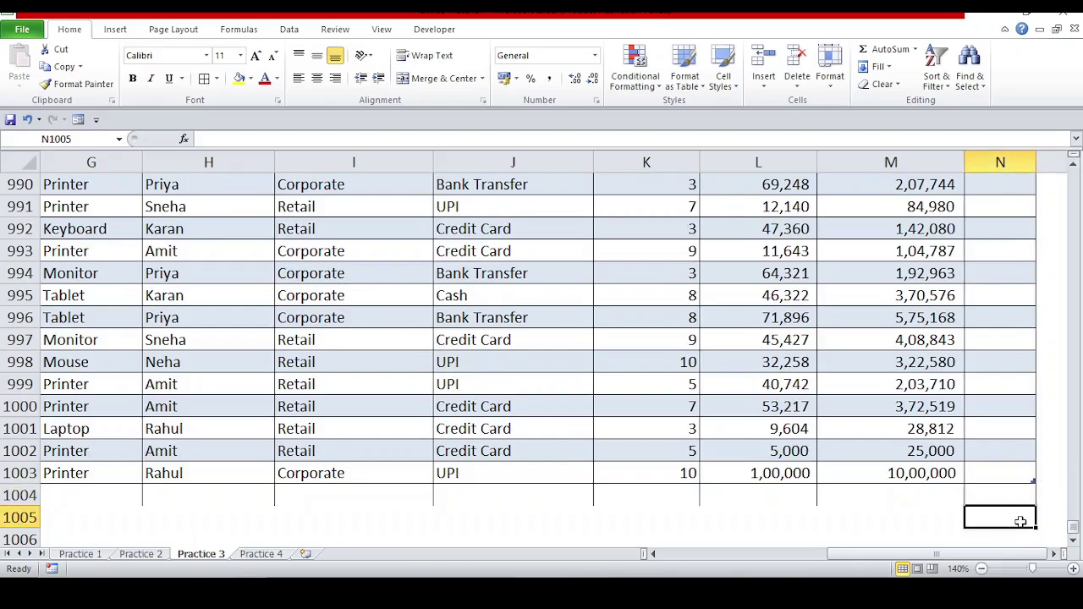
key(ctrl+z)
key(ctrl+z)
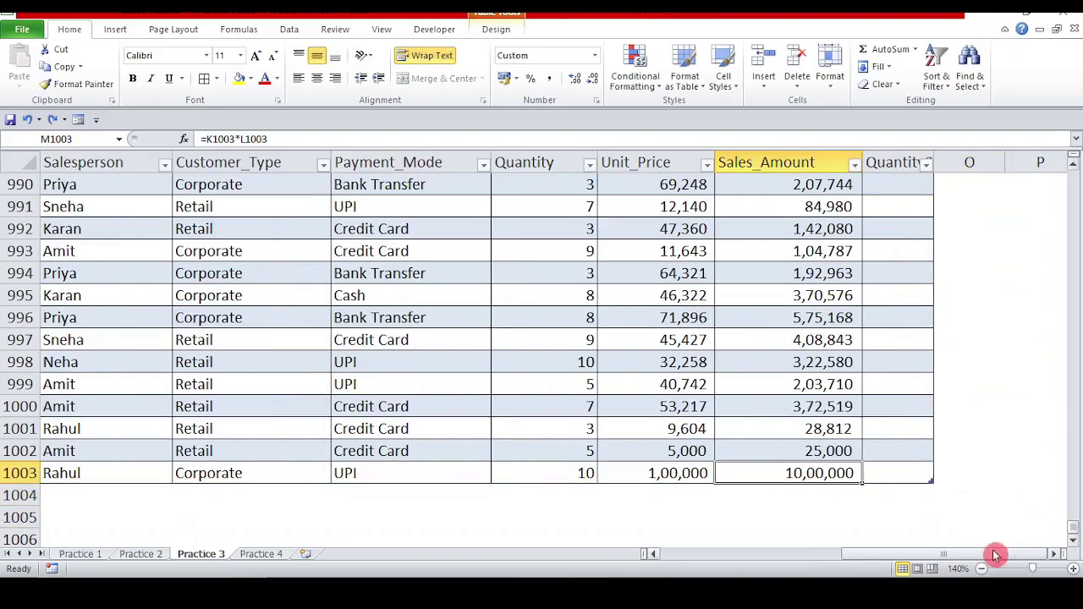
click(981, 568)
click(981, 569)
click(981, 568)
click(982, 568)
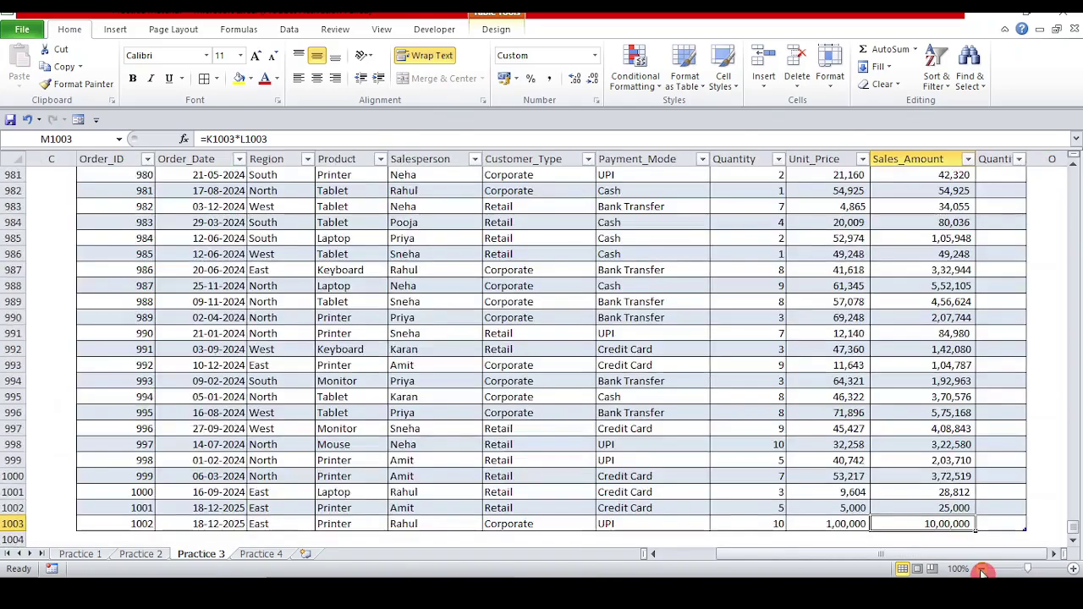
drag(1076, 527, 1079, 525)
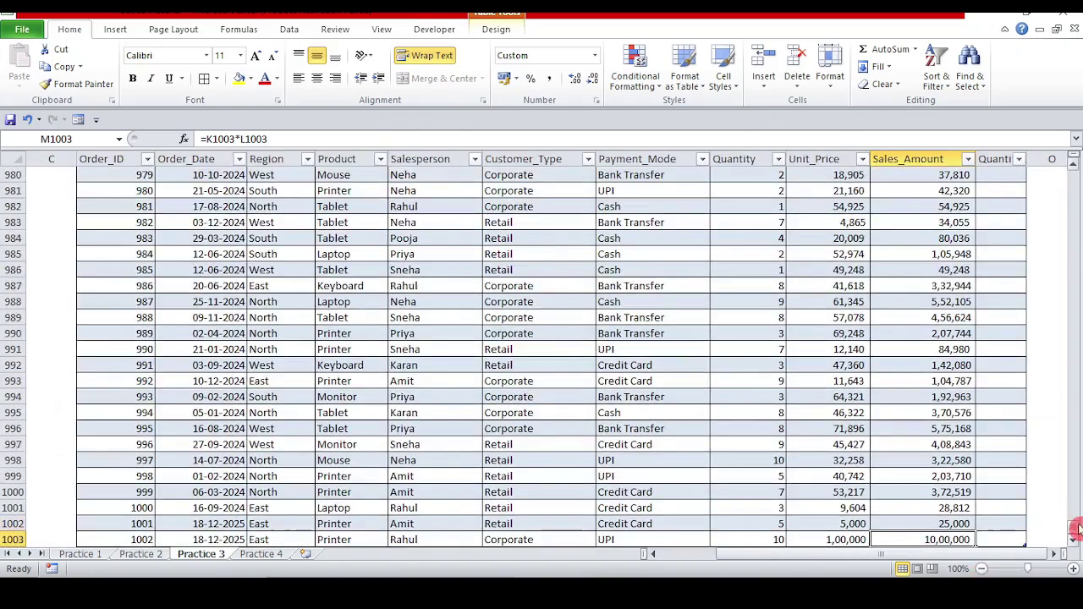
click(1074, 541)
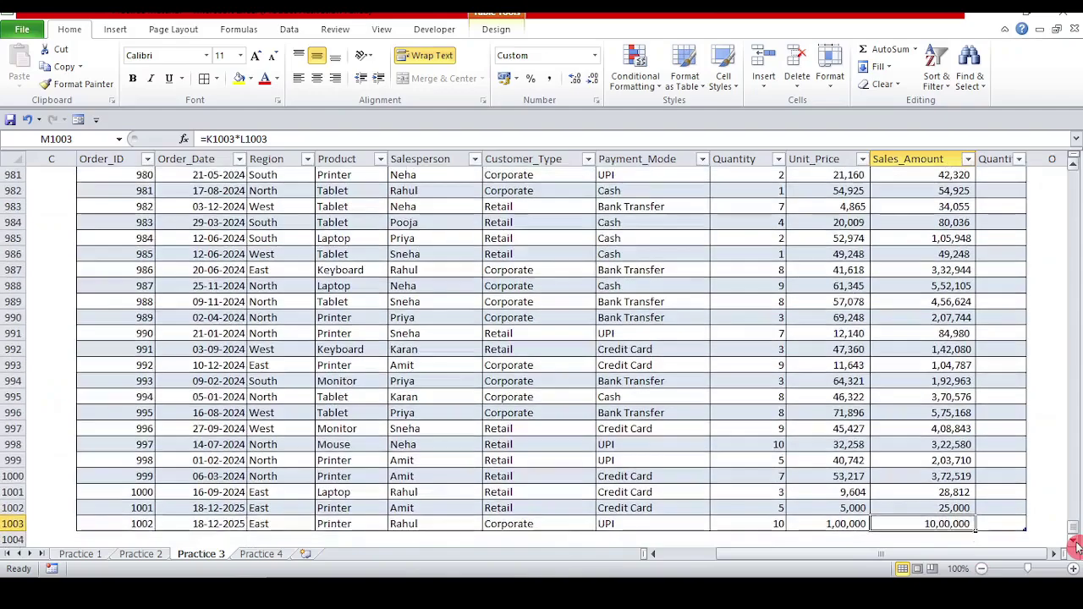
click(1075, 544)
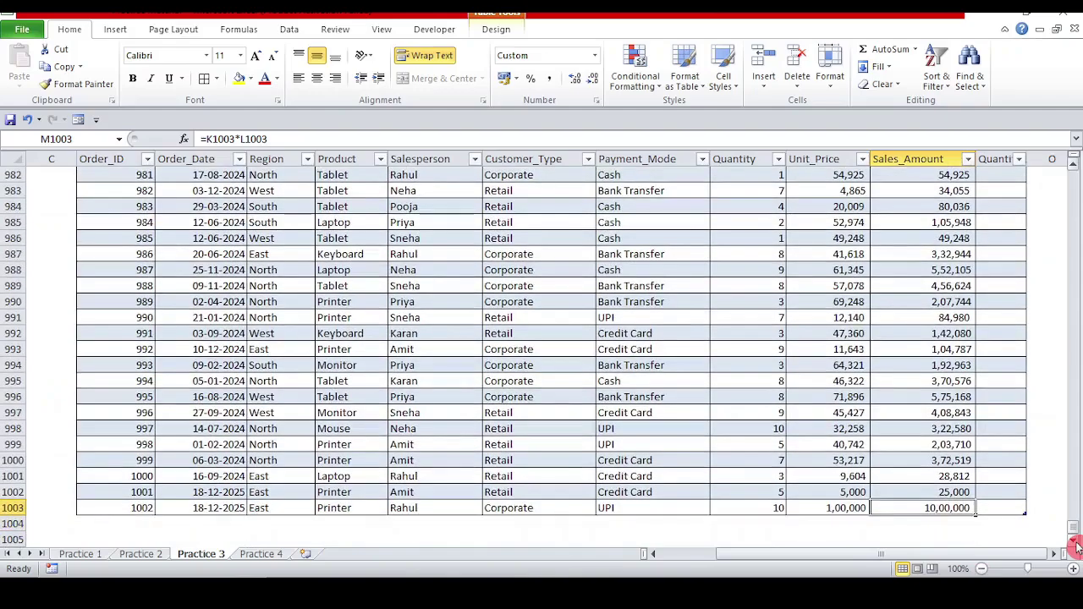
click(115, 28)
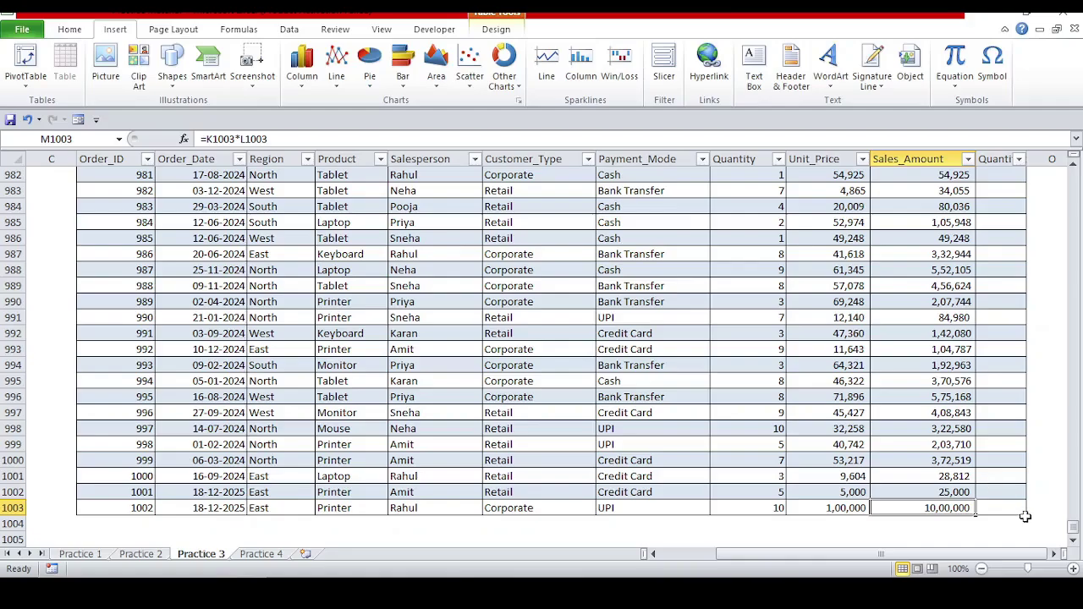
Copy the Quantity2 header from N1 into P1, leaving column O empty beside the table
drag(1072, 526, 1073, 178)
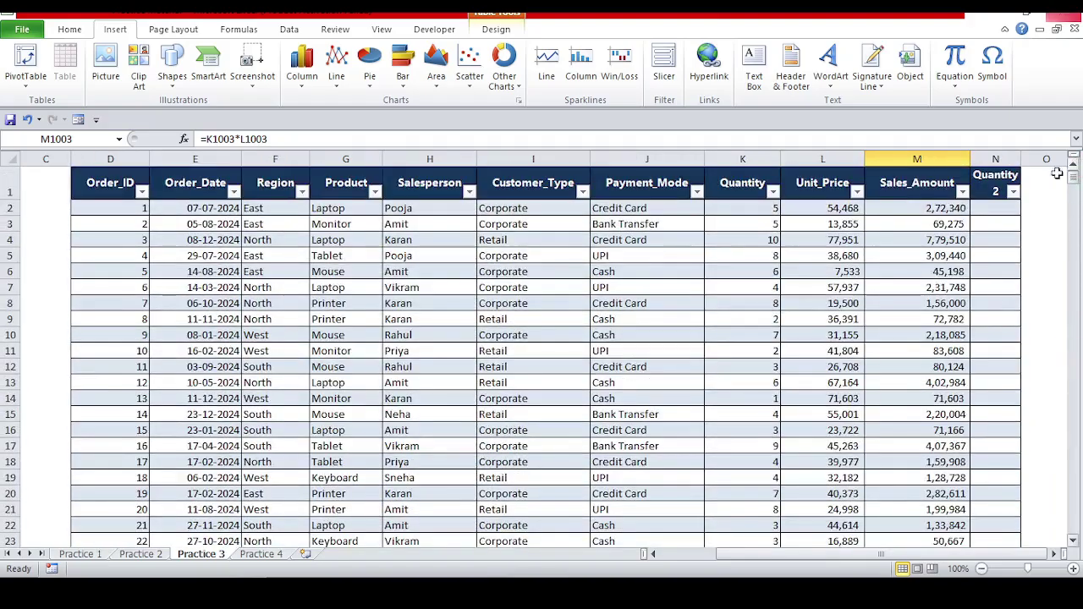
click(935, 224)
key(Up)
key(Up)
key(Right)
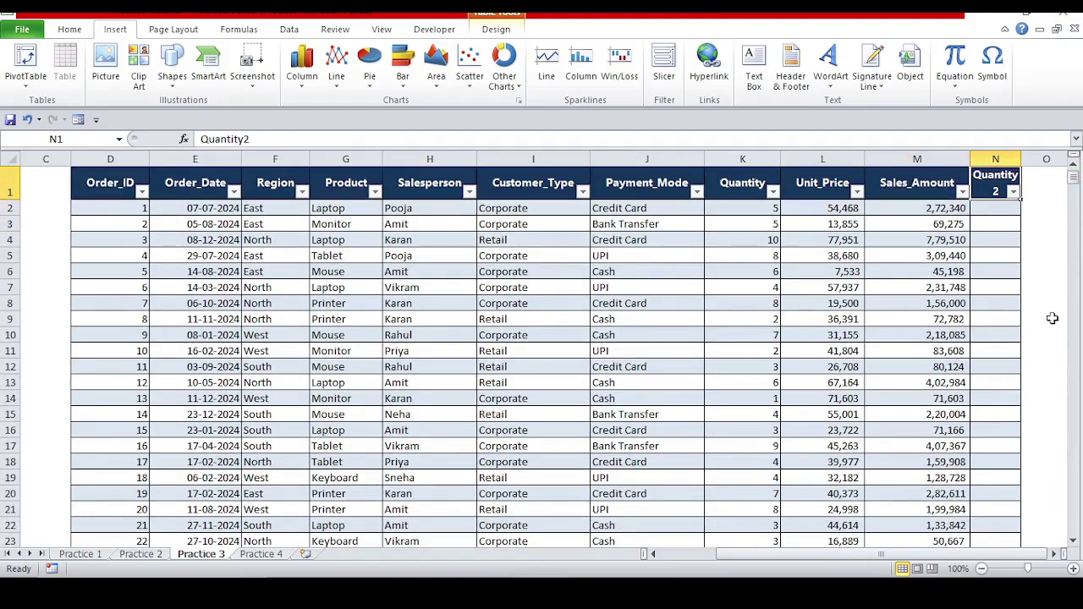
key(ctrl+c)
key(Right)
key(Right)
key(Return)
Examine how the empty cell O1 separates the pasted header in P1 from the table
key(Left)
key(Left)
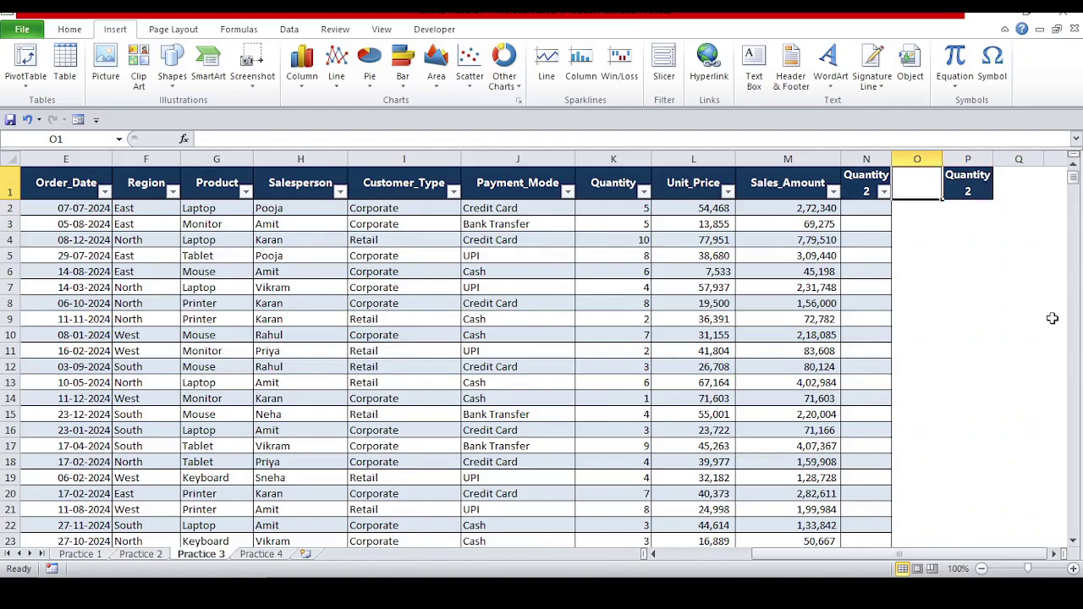
key(Right)
key(Left)
key(Right)
key(Left)
key(Right)
key(Right)
key(Left)
key(Left)
key(Right)
key(Right)
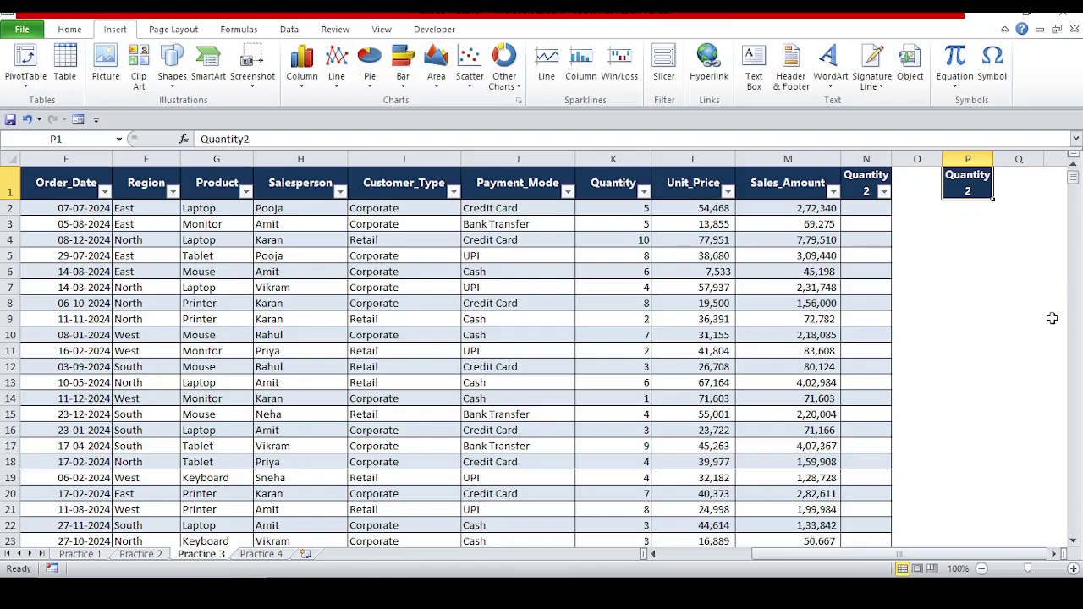
Undo the header paste in P1 and return to the table header in N1
key(ctrl+z)
key(Escape)
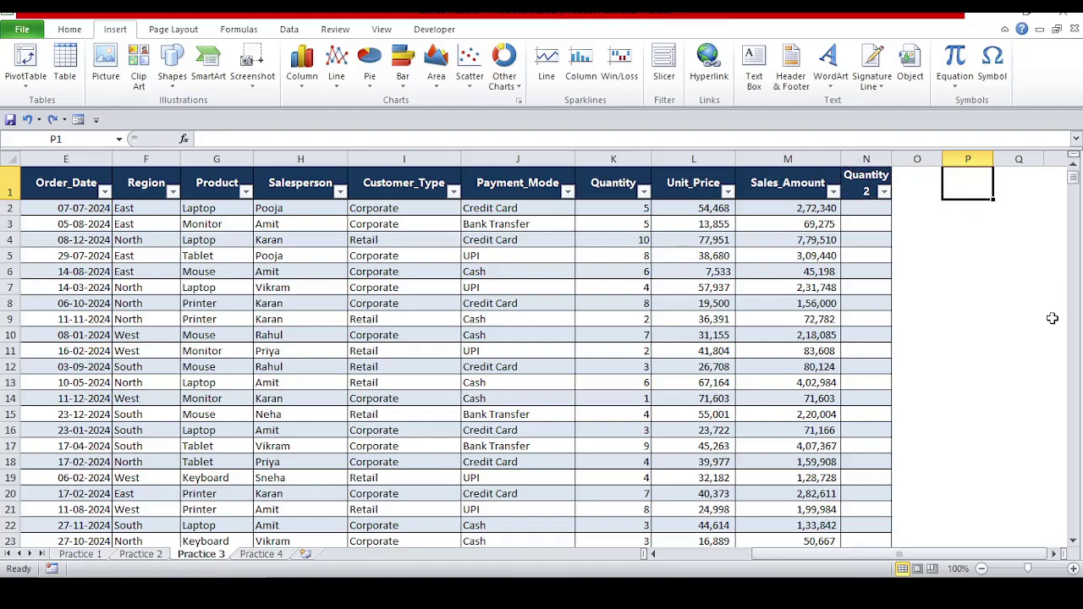
key(Left)
key(Left)
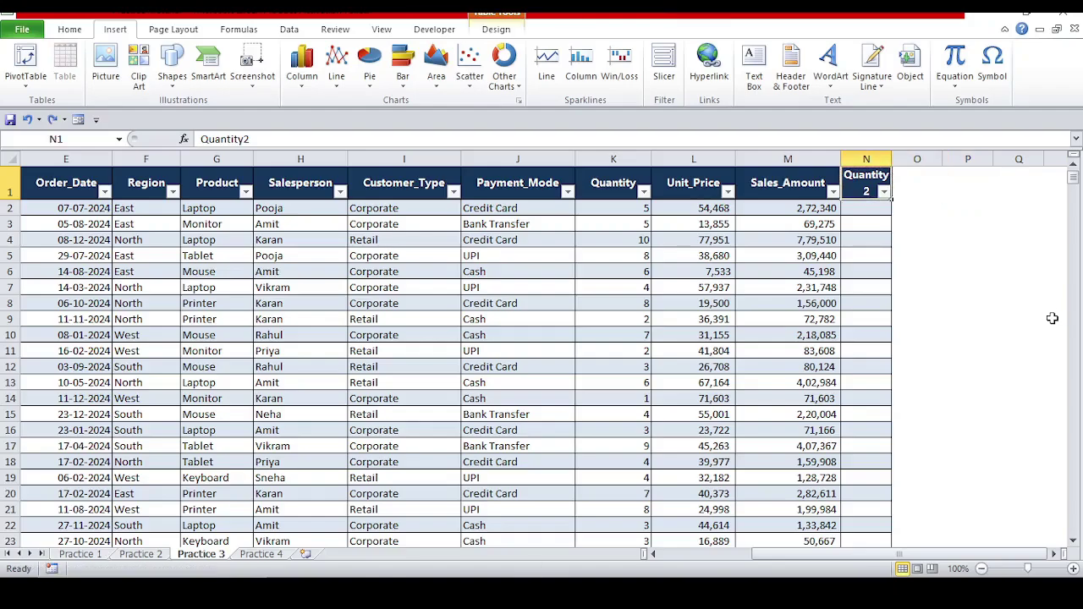
Fill the Quantity2 column from N2 with the formula =[@[Sales_Amount]]/[@[Unit_Price]]
key(Down)
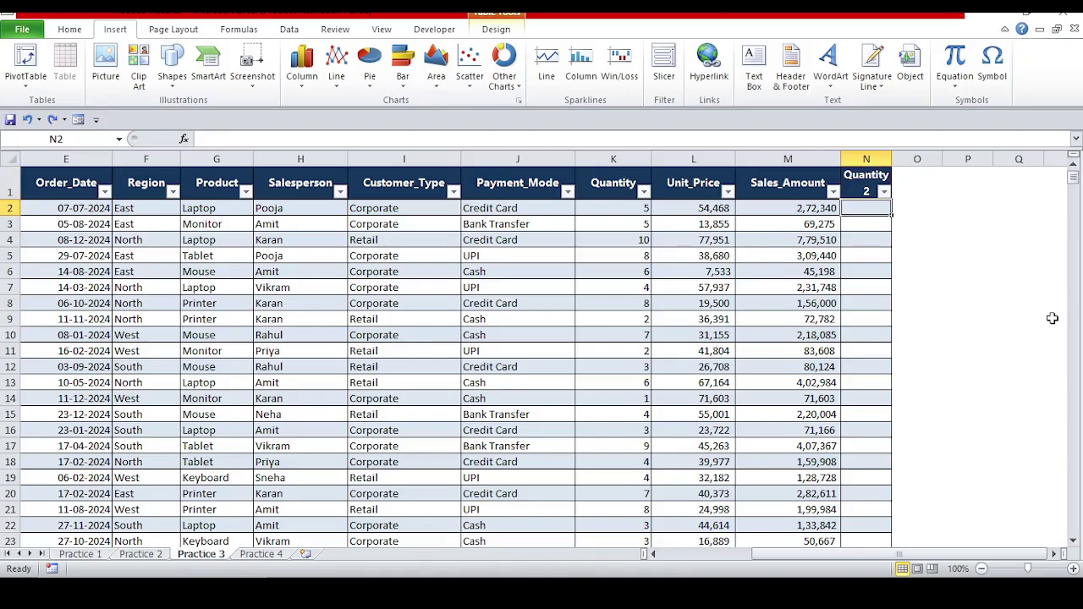
text(=)
key(Left)
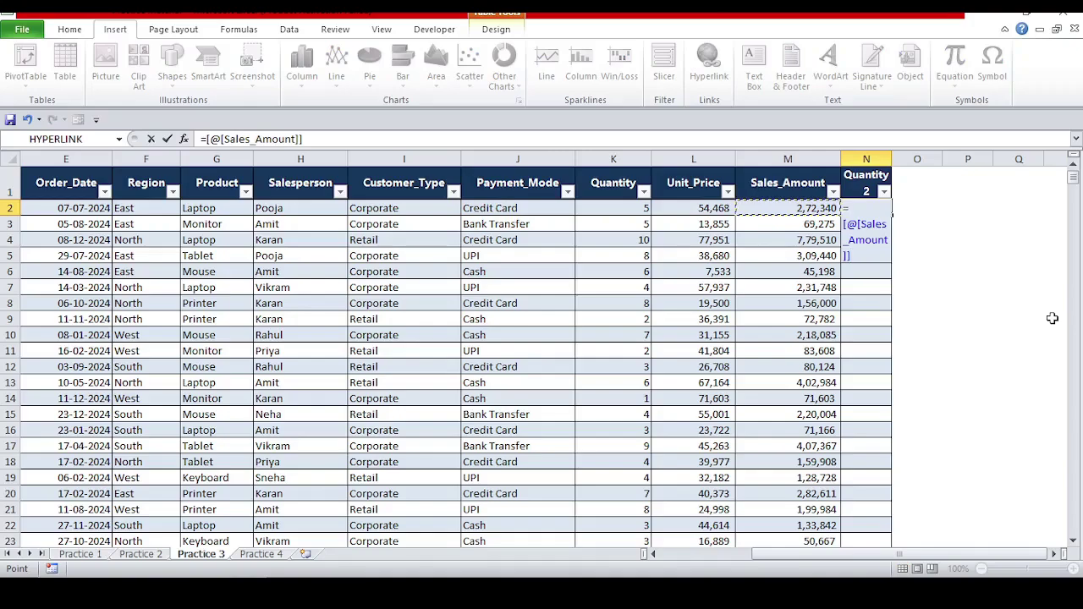
text(/)
key(Left)
key(Left)
key(Return)
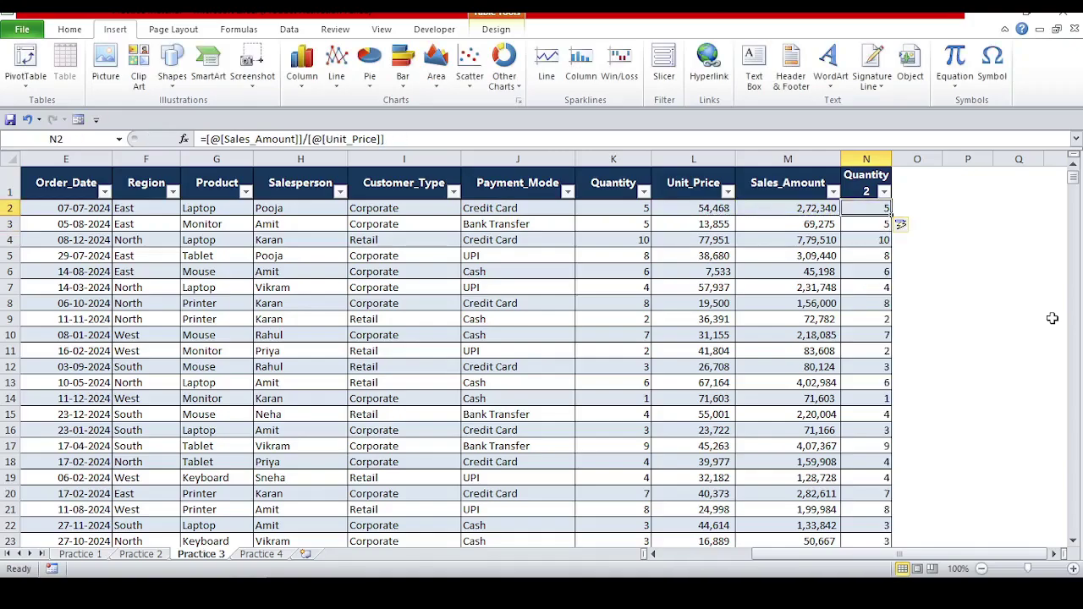
Check the calculated formula throughout the Quantity2 column, from row 2 down to the last row 1003
key(Down)
key(Left)
key(Right)
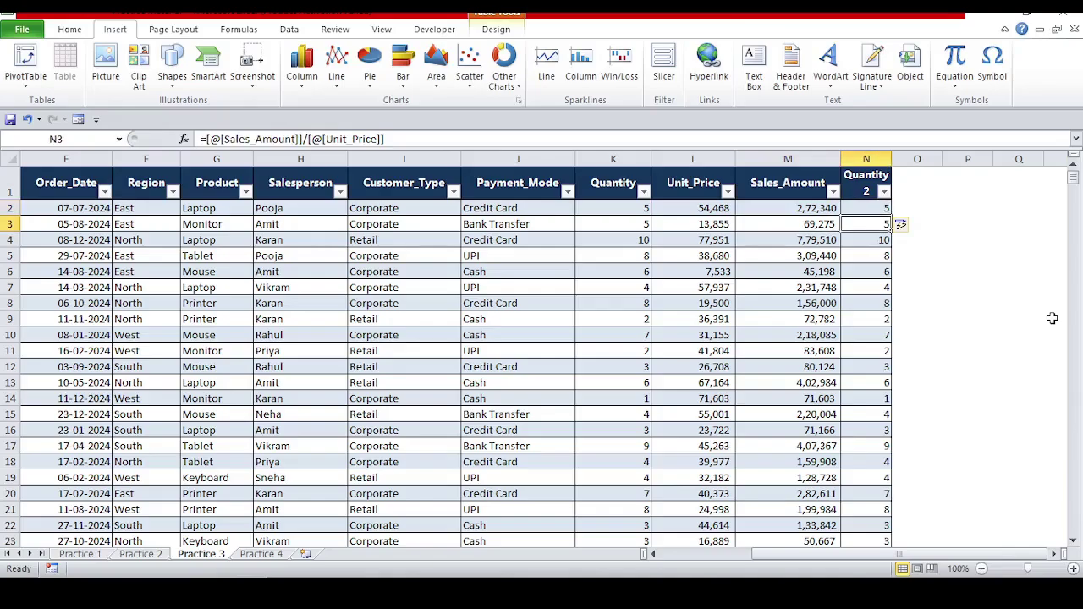
key(ctrl+Down)
key(Down)
key(Up)
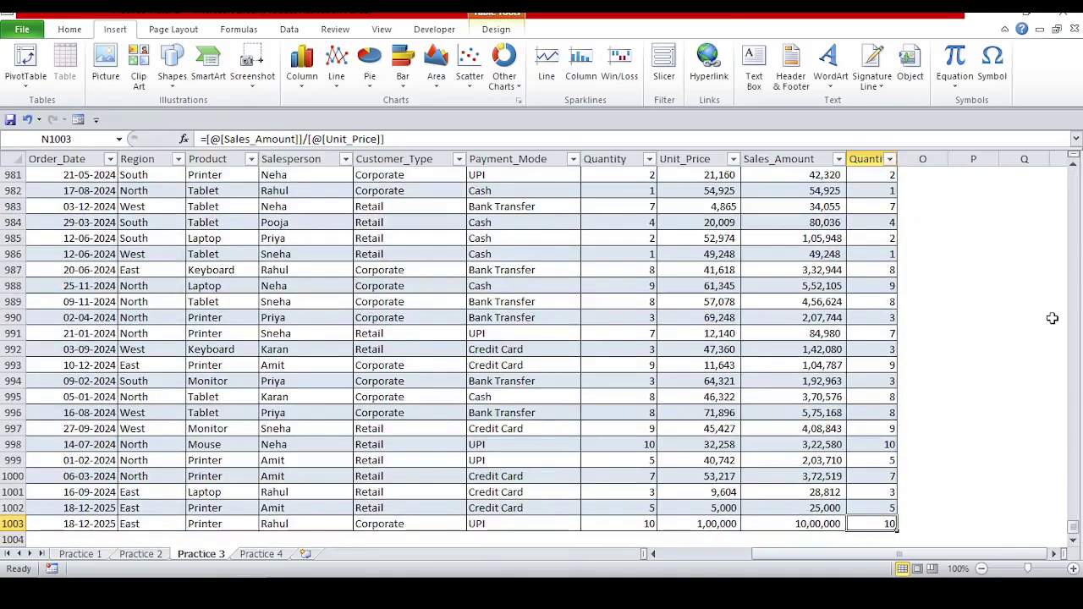
key(ctrl+Up)
key(Down)
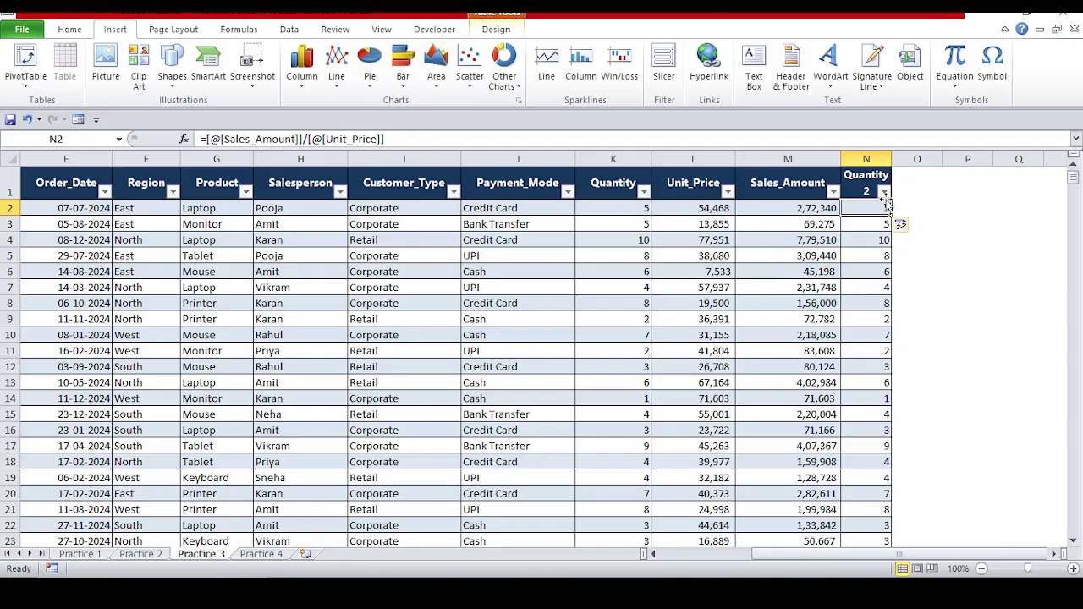
Try a formula in P2, outside the table, that references Sales_Data[@[Sales_Amount]], and discard it
key(Right)
key(Right)
text(=)
key(Left)
key(Left)
key(Left)
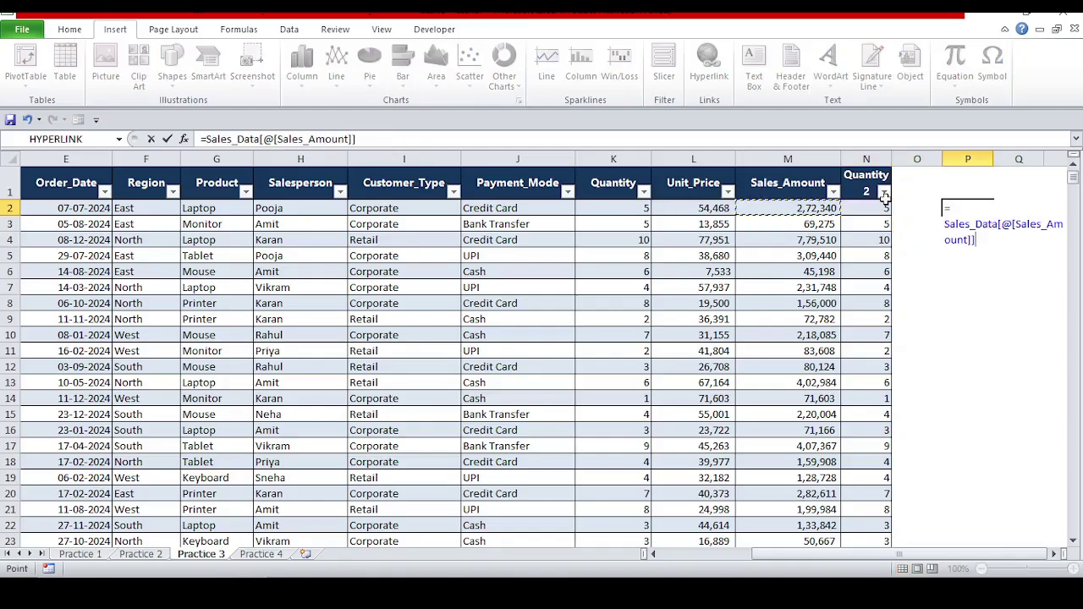
key(Escape)
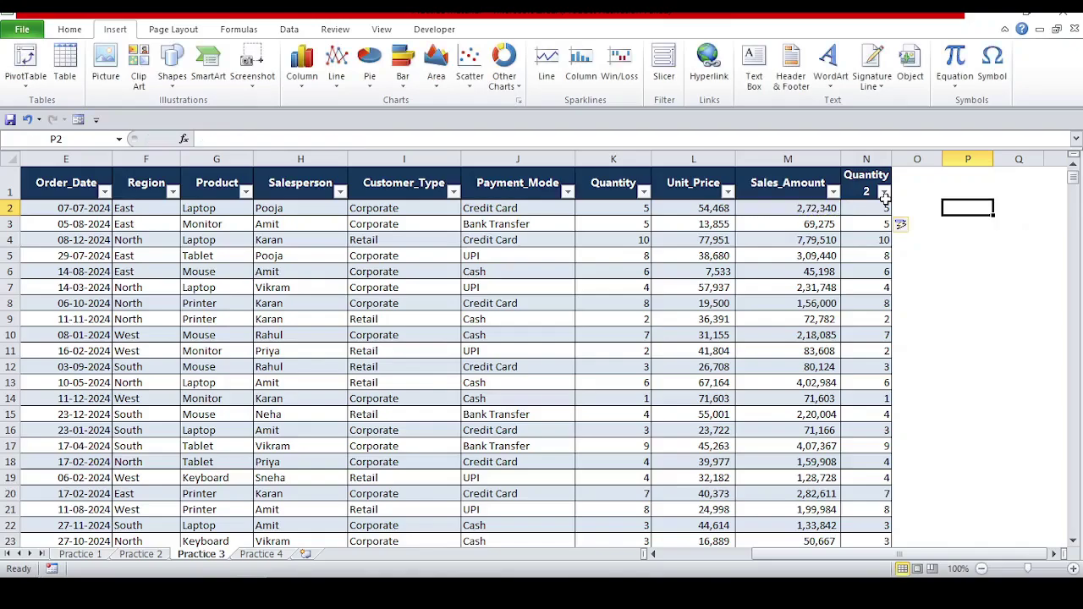
Compare the structured formula in N2 with the contents of the neighbouring cells M2 and O2
key(Left)
key(Left)
key(Left)
key(Right)
key(Right)
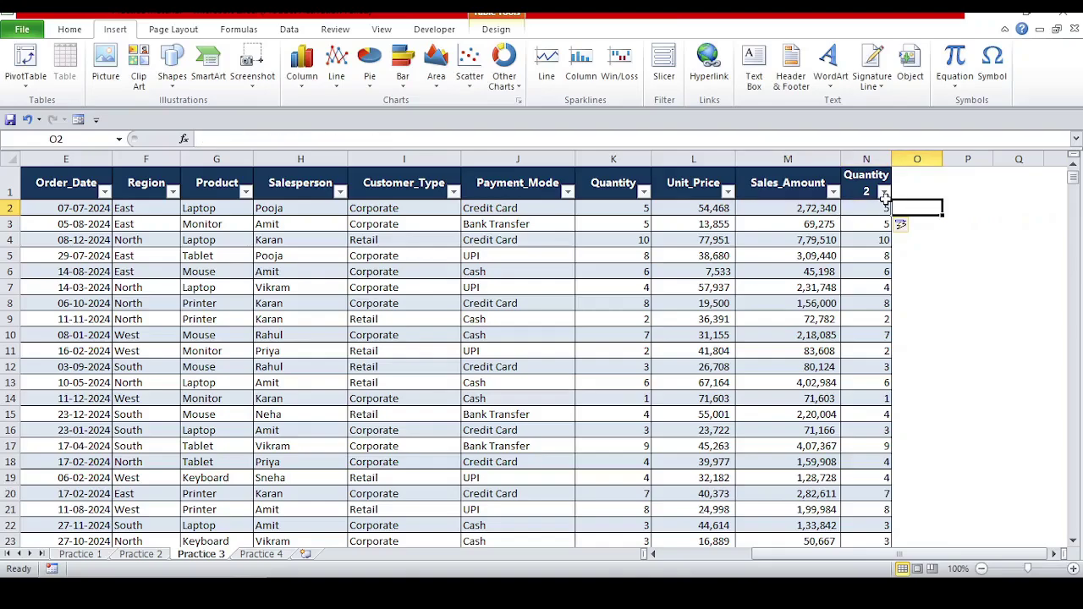
key(Left)
key(Left)
key(Right)
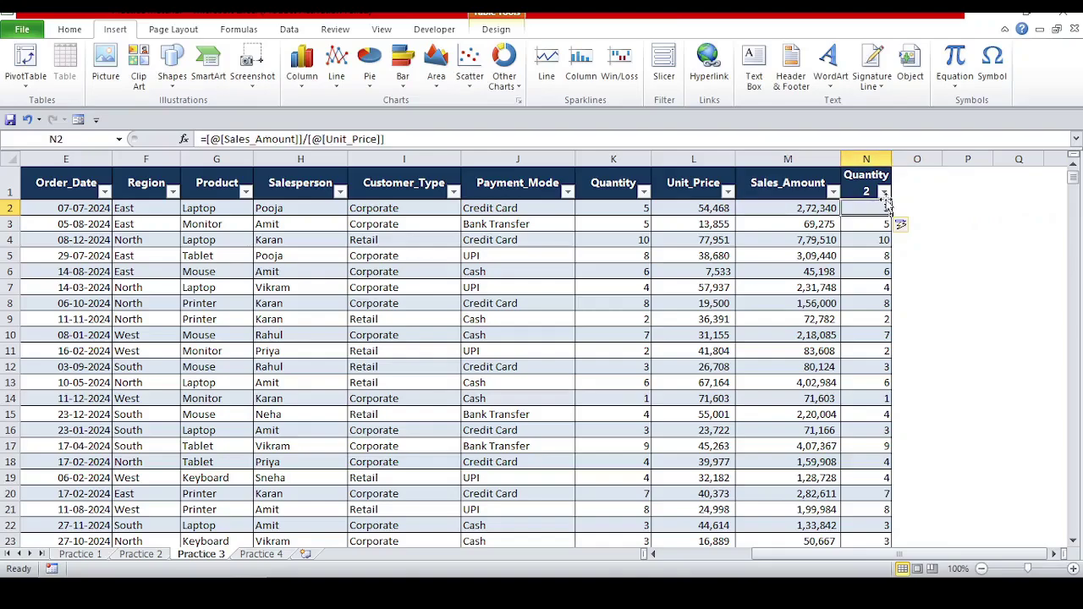
key(Left)
key(Right)
key(Left)
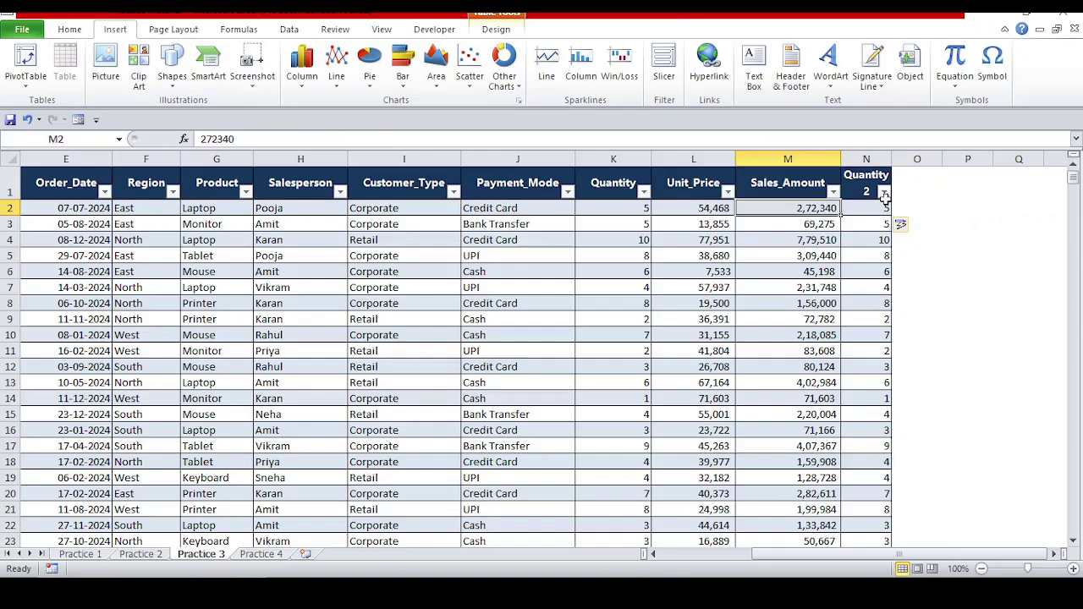
Enter the sample values 10000 in Q2 and 50 in R2, outside the table
key(Right)
key(Right)
key(Right)
key(Right)
key(Right)
key(Right)
key(Right)
key(Left)
key(Left)
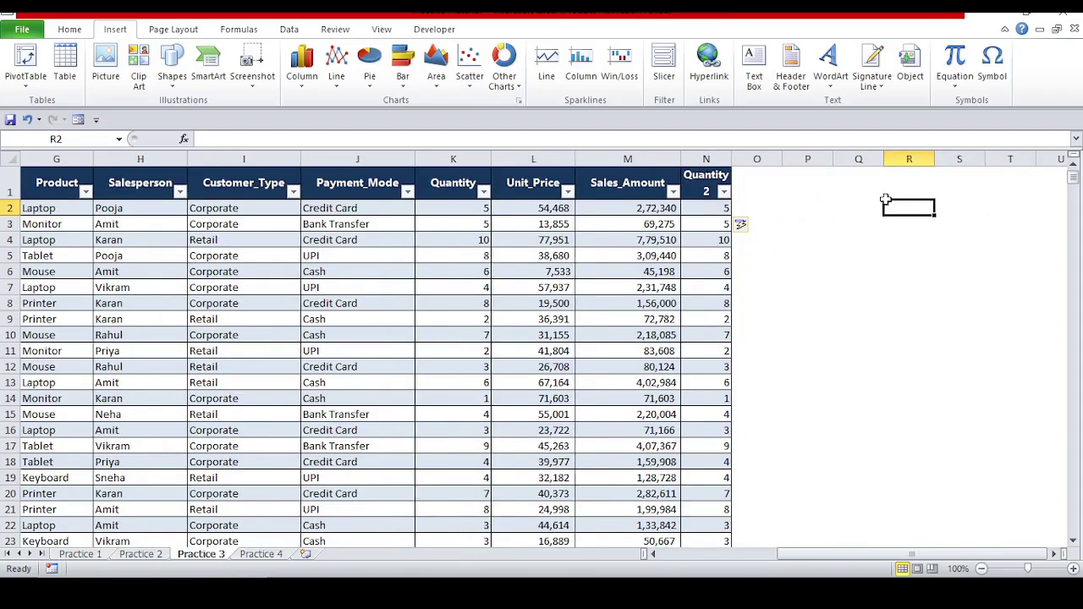
key(Left)
text(10000)
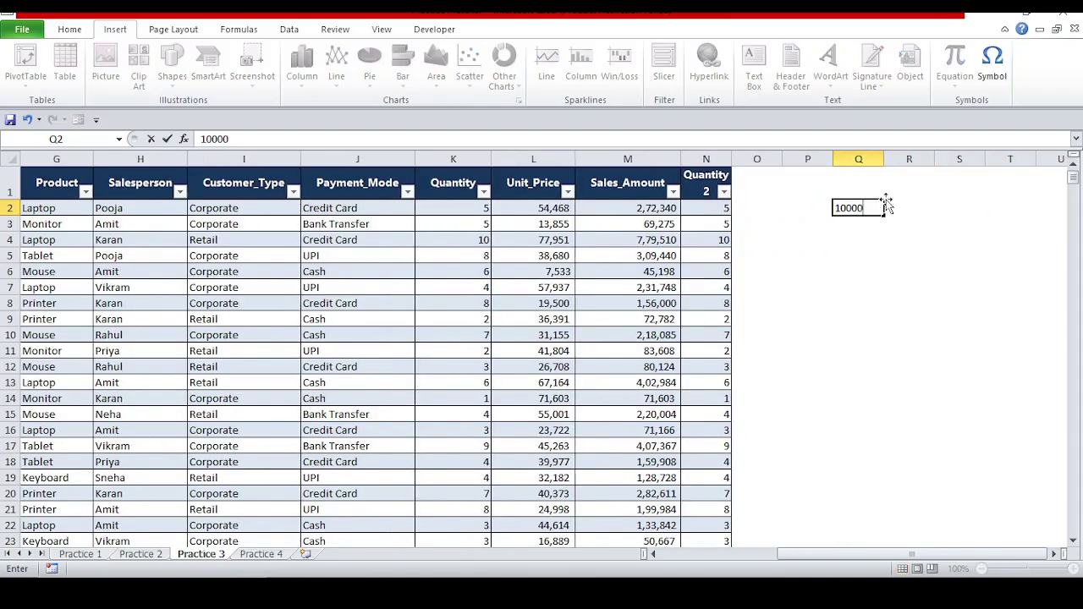
key(Right)
text(50)
key(Right)
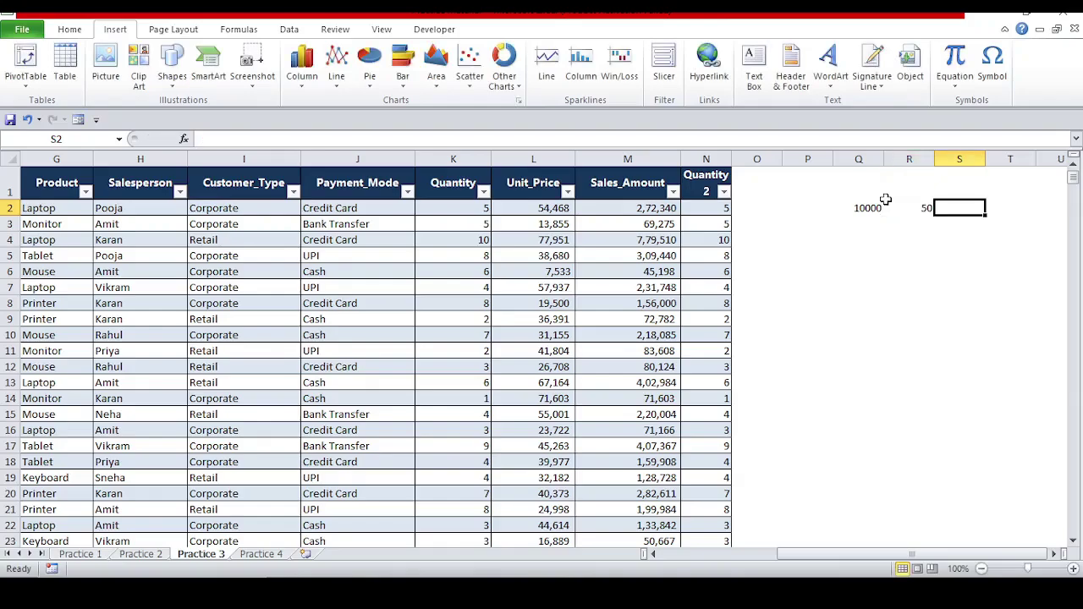
Divide the sample values in S2 with =Q2/R2 and inspect the ordinary cell references in that formula
text(=Q2/R2)
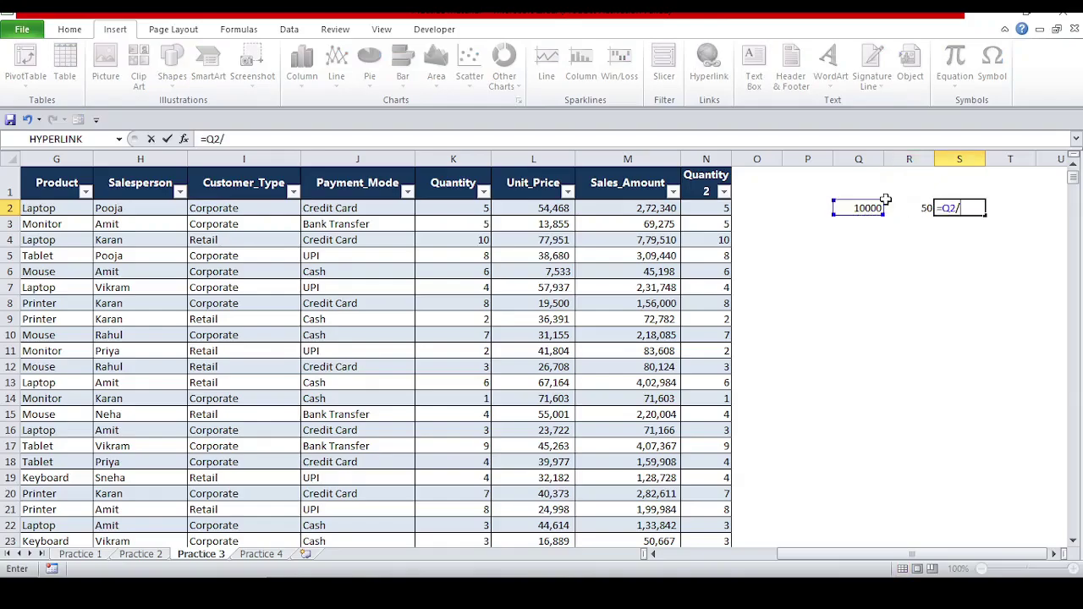
key(Return)
click(884, 202)
key(Right)
key(Right)
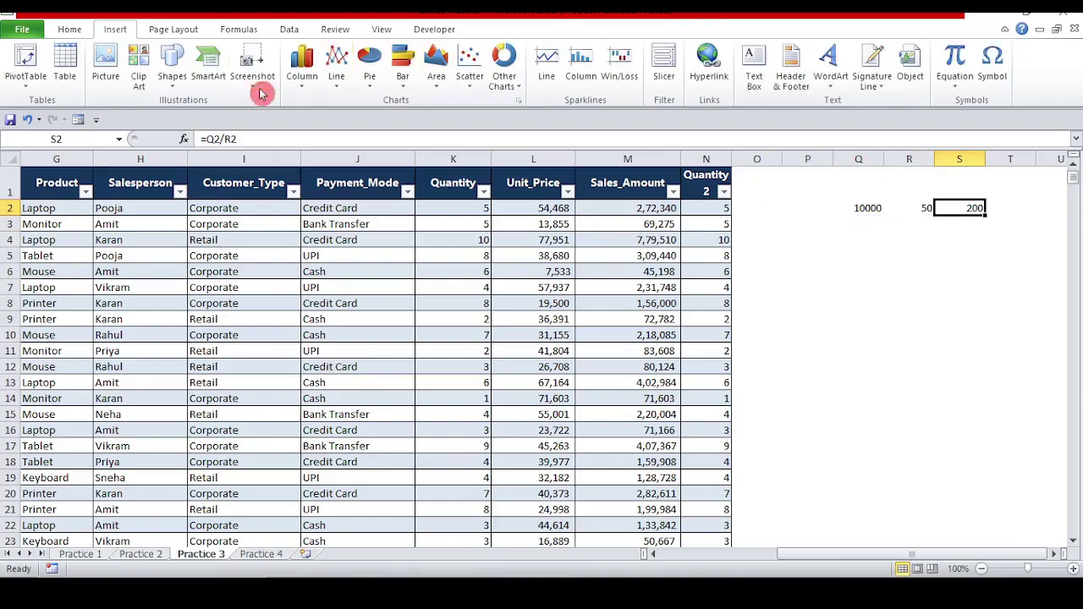
drag(257, 139, 197, 139)
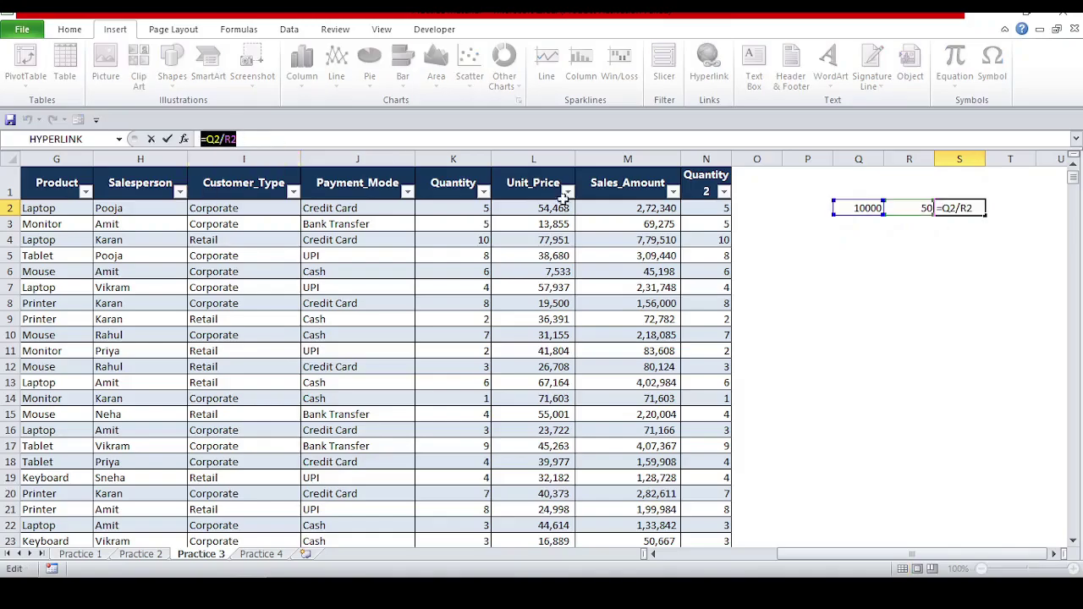
key(Escape)
Clear the sample formula and values from S2, R2 and Q2, and return to N2
key(Delete)
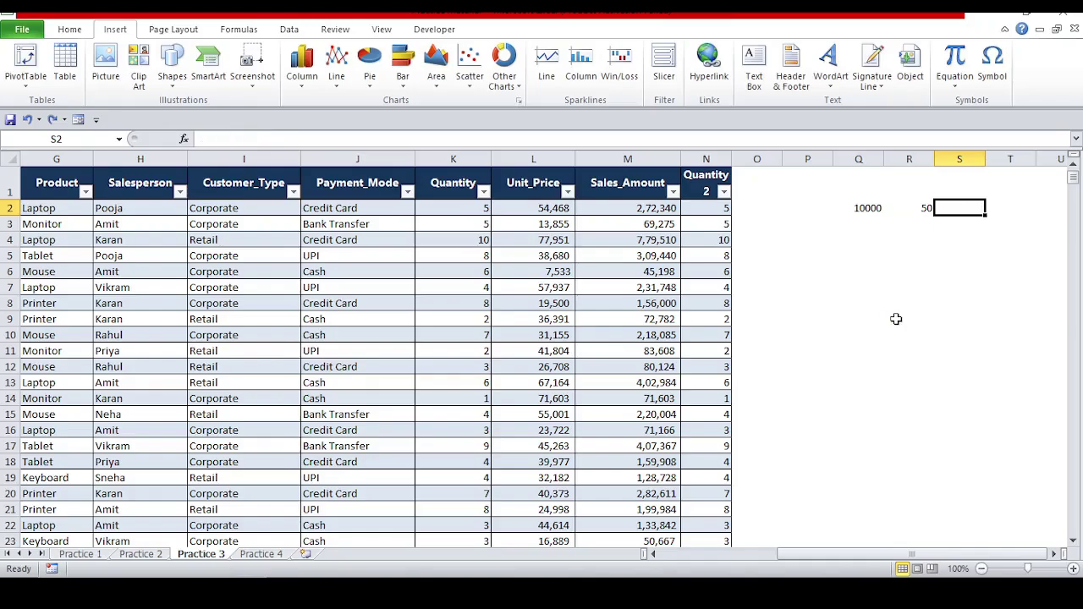
key(Left)
key(Delete)
key(Left)
key(Delete)
key(Left)
key(Left)
key(Left)
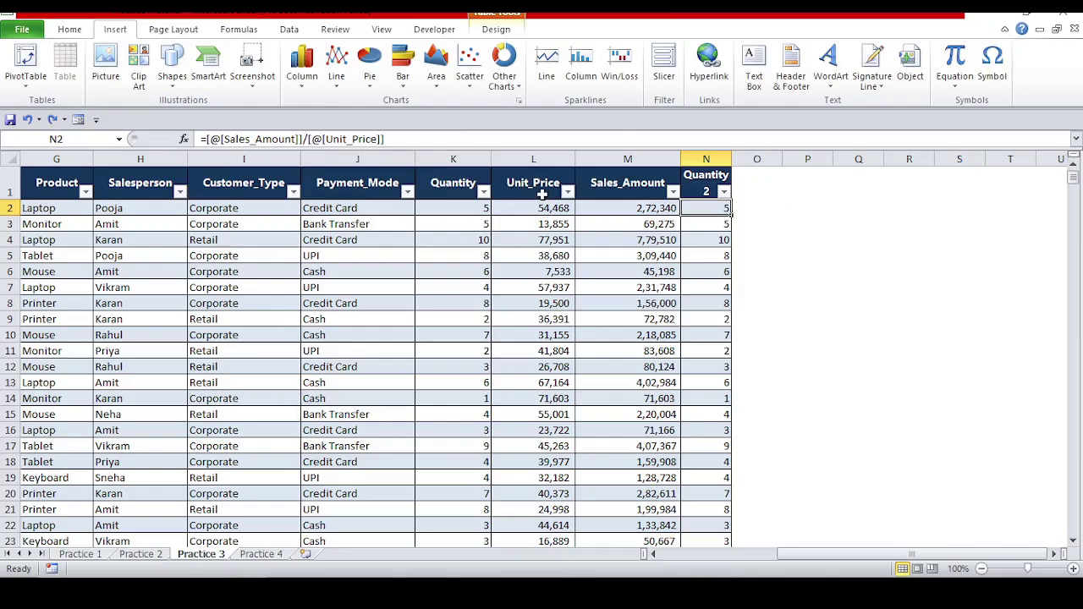
Review the first data row across the table, between Order_ID and Quantity2
key(ctrl+Left)
key(Right)
key(Right)
key(Right)
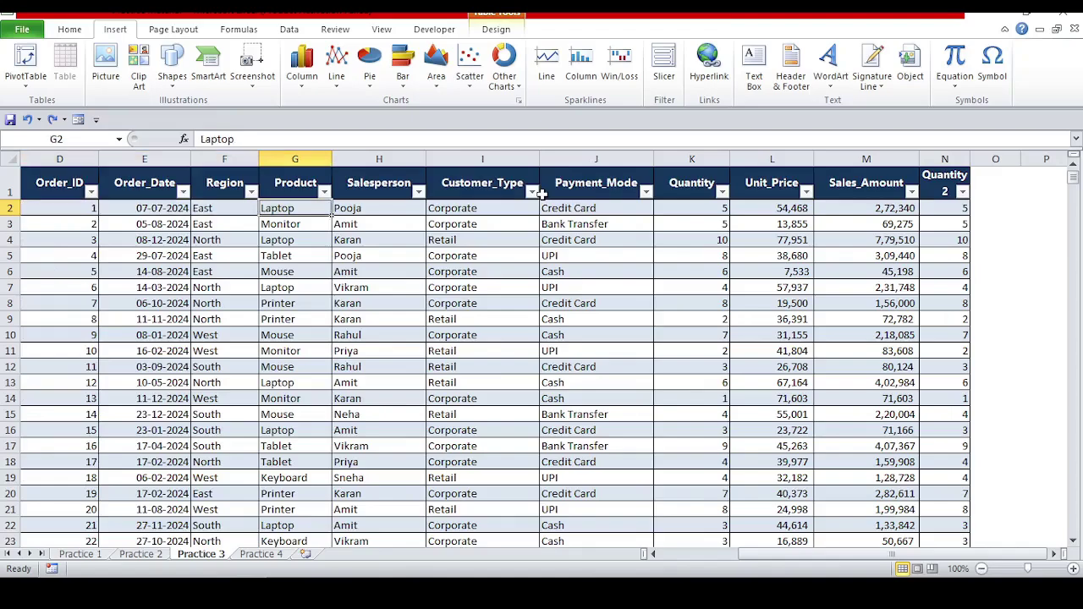
key(ctrl+Right)
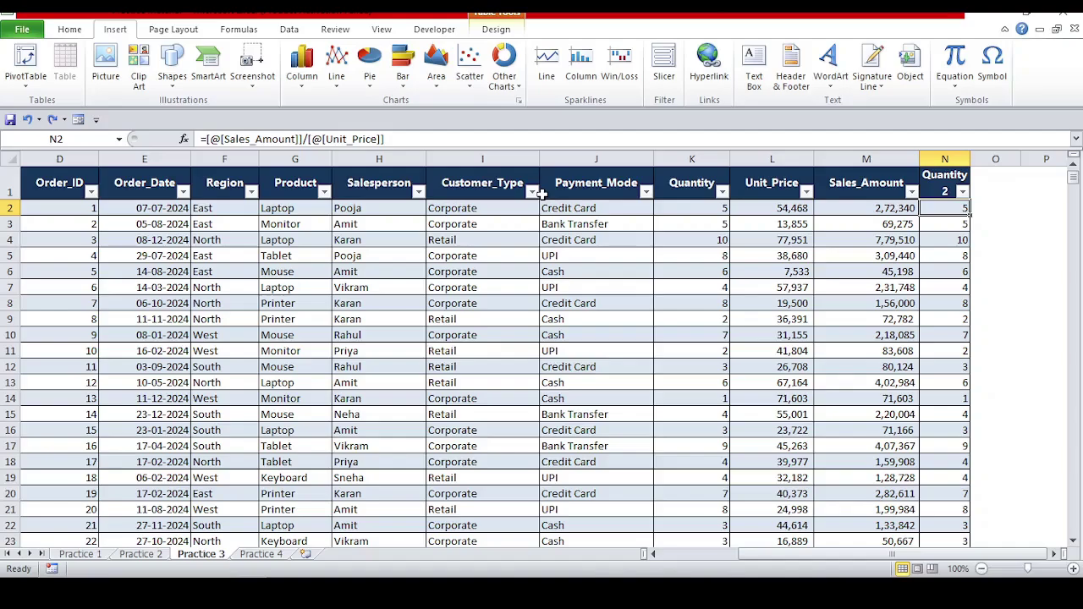
key(ctrl+Left)
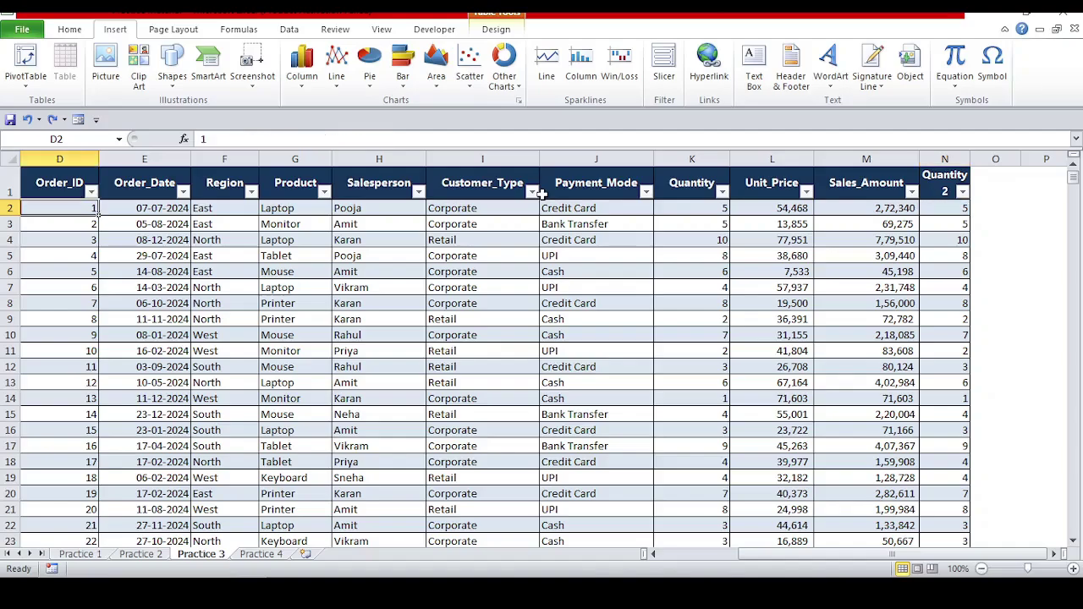
Add a table row at 1004 by copying the last Order_ID below itself and changing it to 1003
key(ctrl+Down)
key(Down)
key(Down)
key(Down)
key(Down)
key(Down)
key(Down)
key(Down)
key(Down)
key(Down)
key(ctrl+Up)
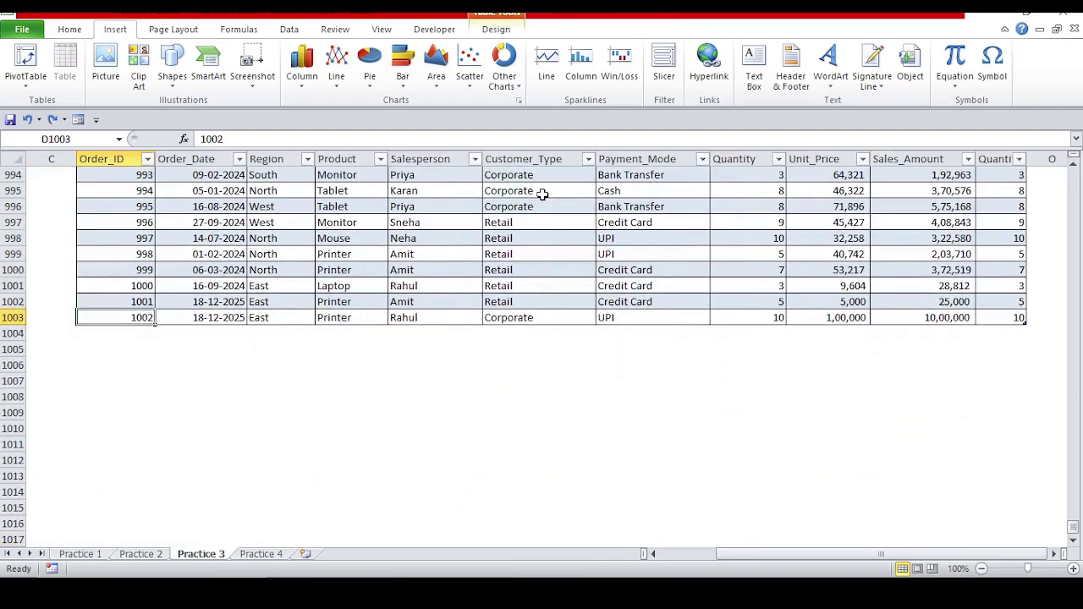
key(ctrl+c)
key(Down)
key(ctrl+v)
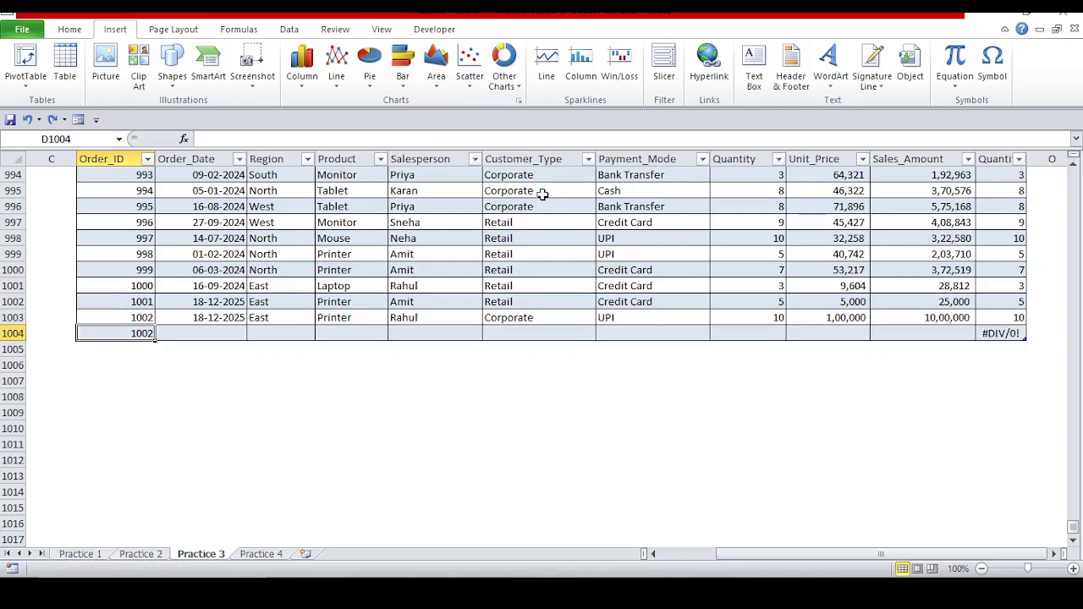
key(F2)
text(3)
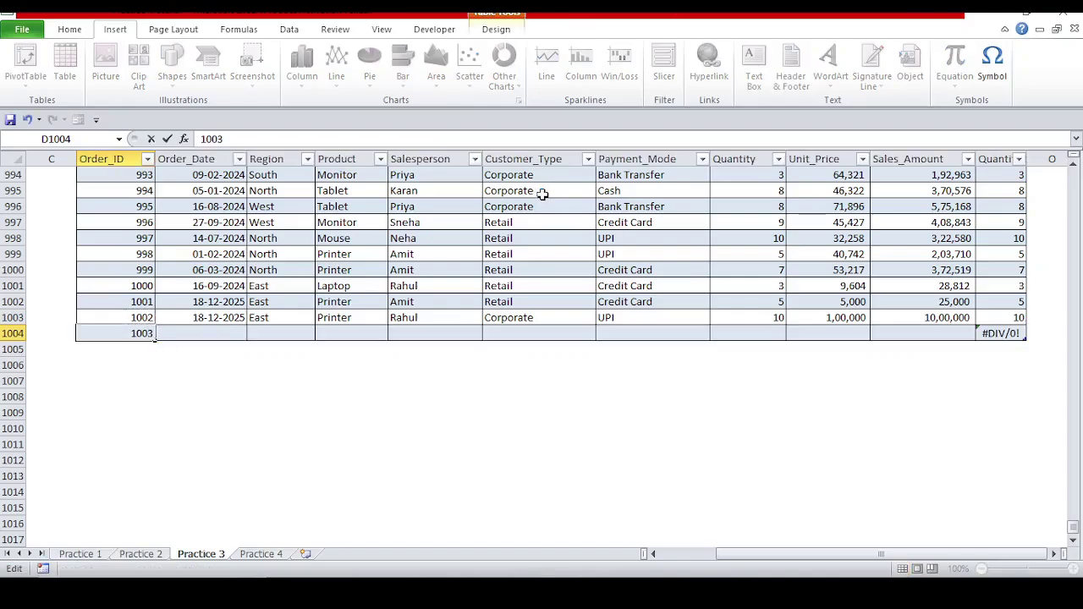
key(Tab)
text(=)
key(Up)
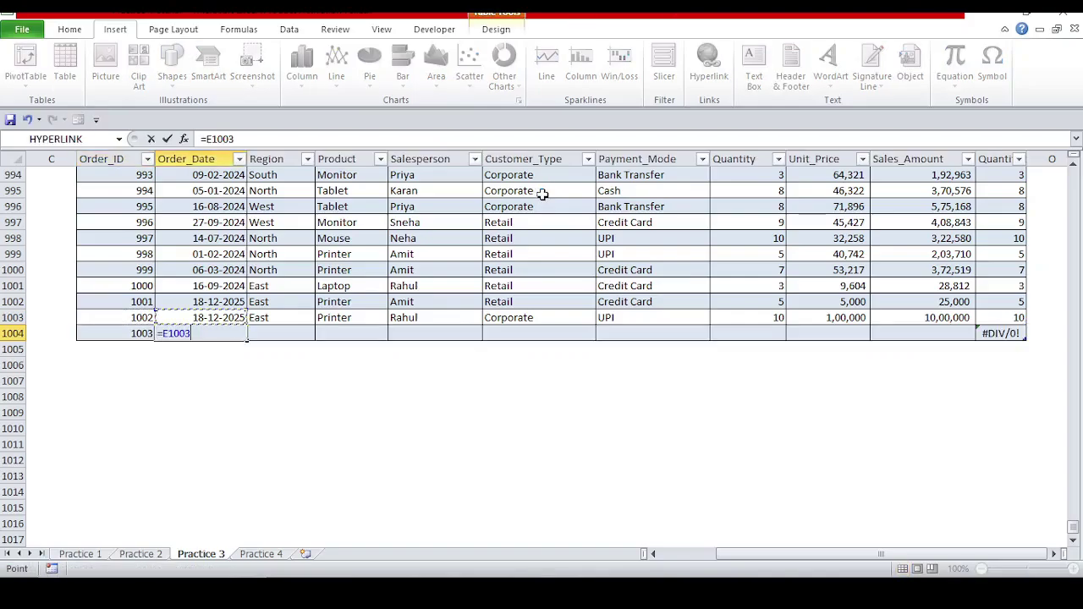
key(Escape)
key(Up)
key(Down)
Set the Order_Date in E1004 to one day after the date above with =E1003+1
text(=)
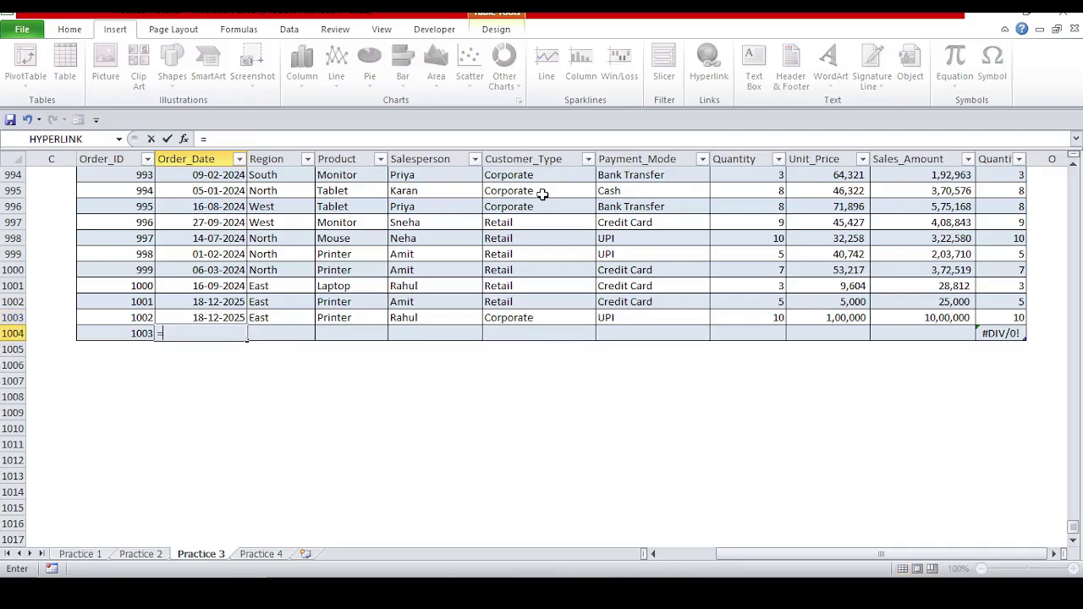
key(Up)
text(+1)
key(ctrl+Return)
key(Right)
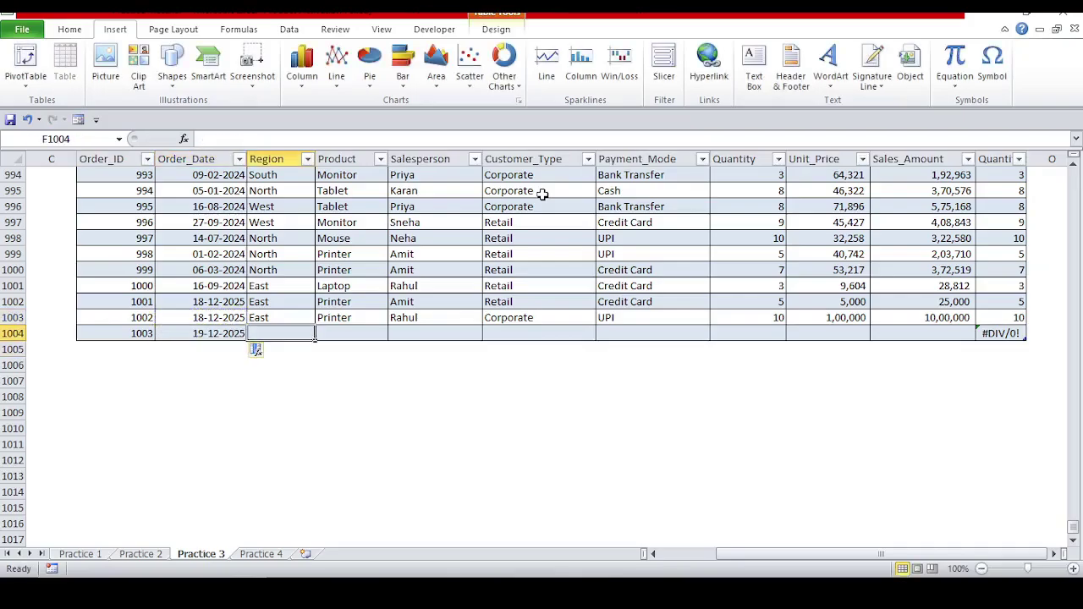
Fill the Region in F1004 with East from the row above
key(Up)
key(Down)
key(ctrl+d)
Fill the Product in G1004 with Laptop, copied from G1001
key(Right)
key(Up)
key(Up)
key(Up)
key(ctrl+c)
key(Down)
key(Down)
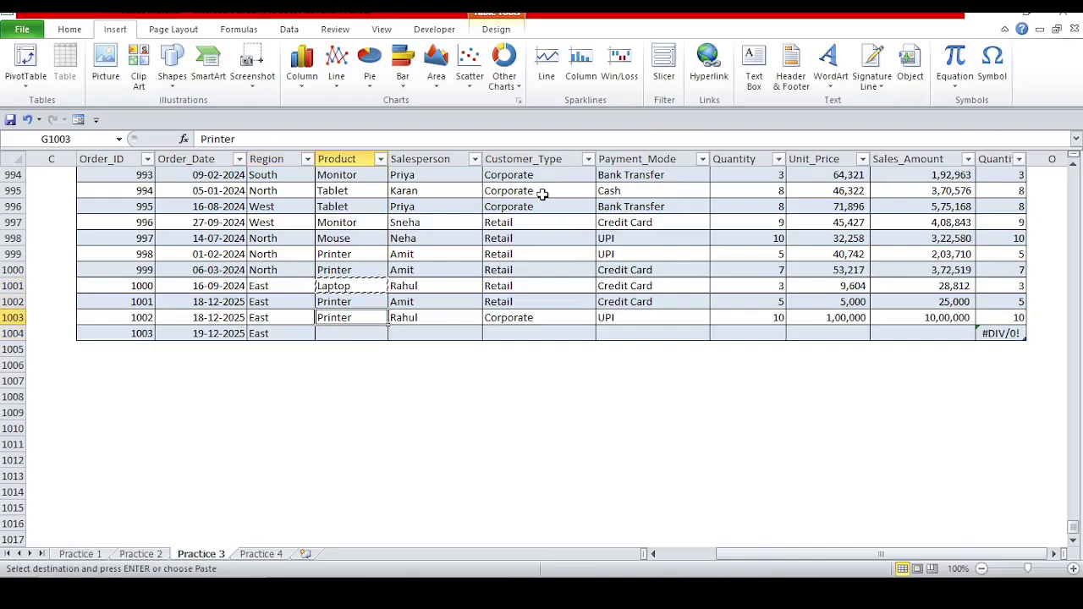
key(Down)
key(Return)
Fill the Salesperson in H1004 with the name copied from H998
key(Right)
key(Up)
key(Up)
key(Up)
key(Up)
key(Up)
key(Up)
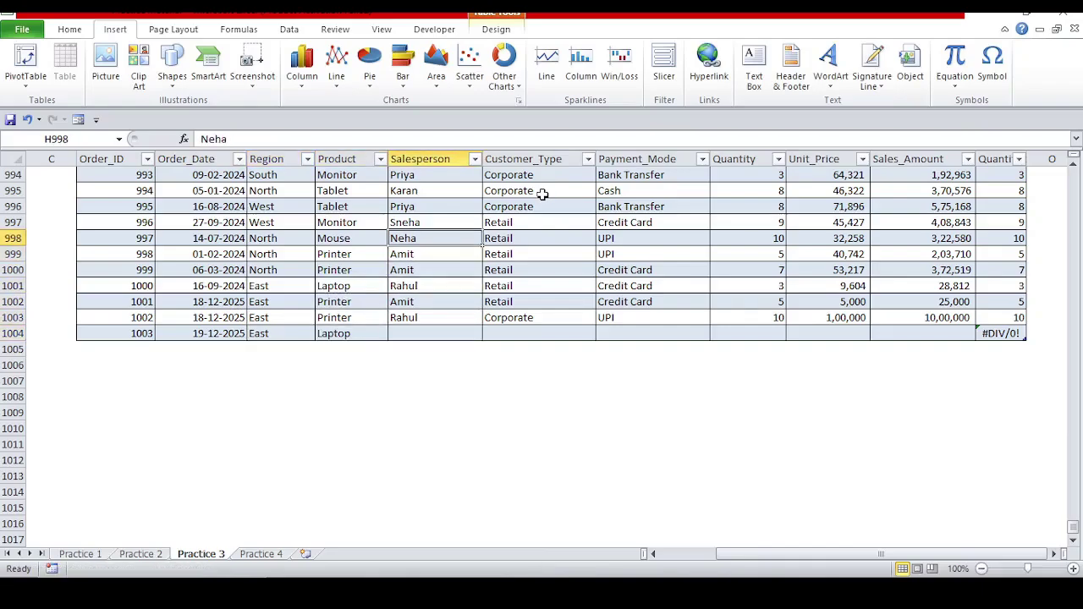
key(ctrl+c)
key(Down)
key(Down)
key(Down)
key(Down)
key(Down)
key(Down)
key(Return)
Copy the Customer_Type through Sales_Amount cells of row 1003 into row 1004, starting at I1004
key(Right)
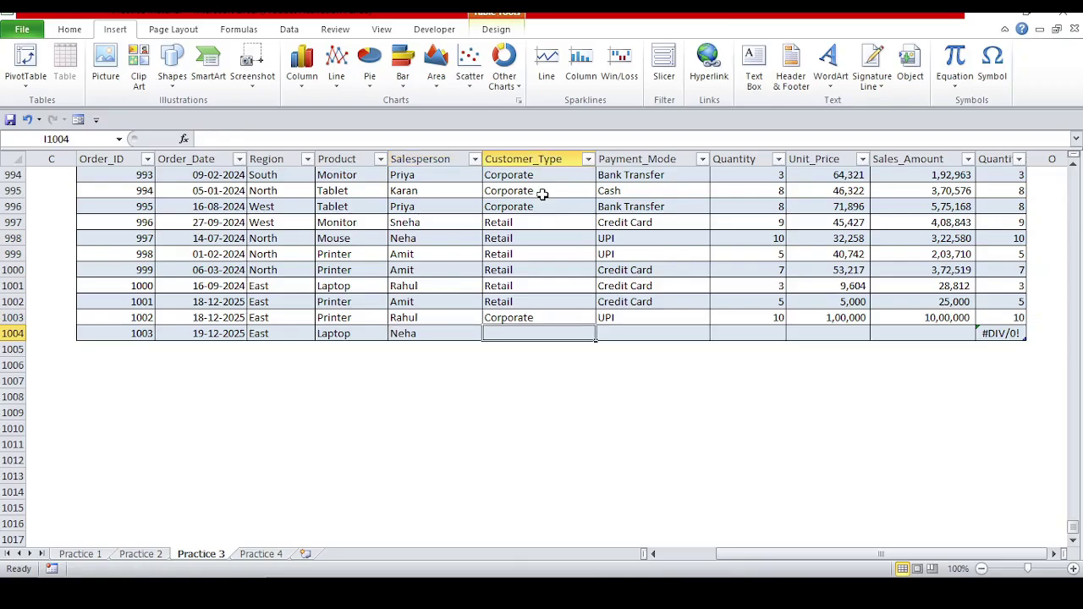
key(Up)
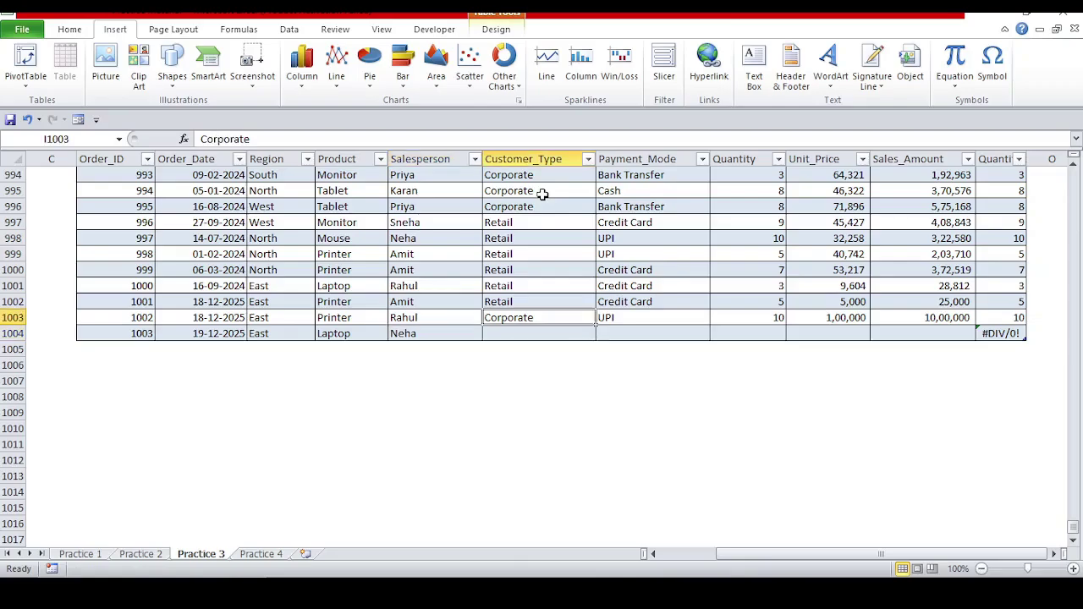
key(shift+Right)
key(shift+Right)
key(shift+Right)
key(shift+Right)
key(ctrl+c)
key(Down)
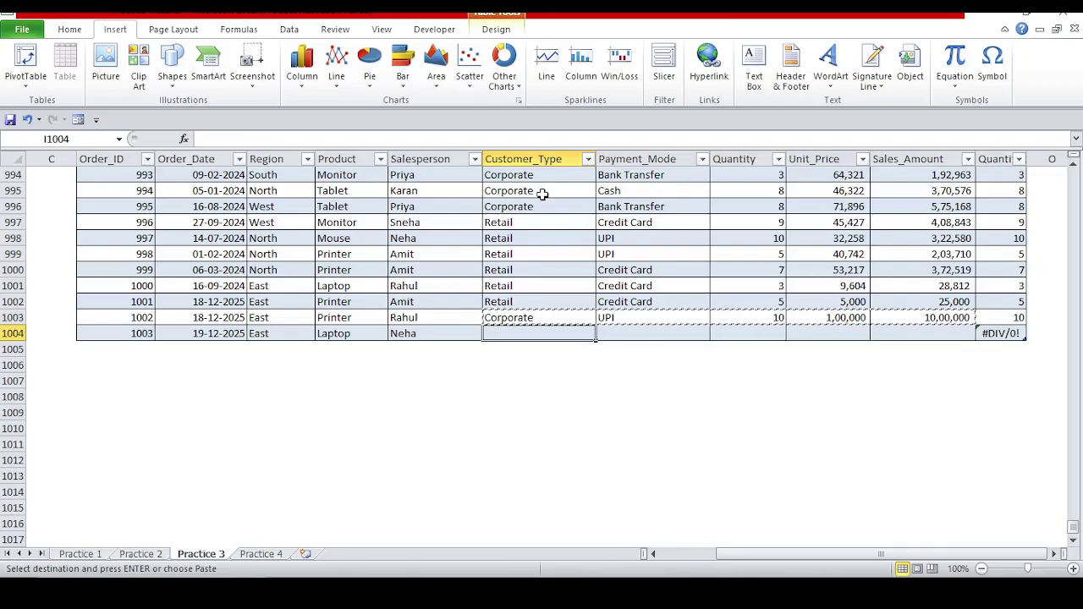
key(Return)
Set the new row's Quantity in K1004 to 8 and its Unit_Price in L1004 to 75000
key(Right)
key(Right)
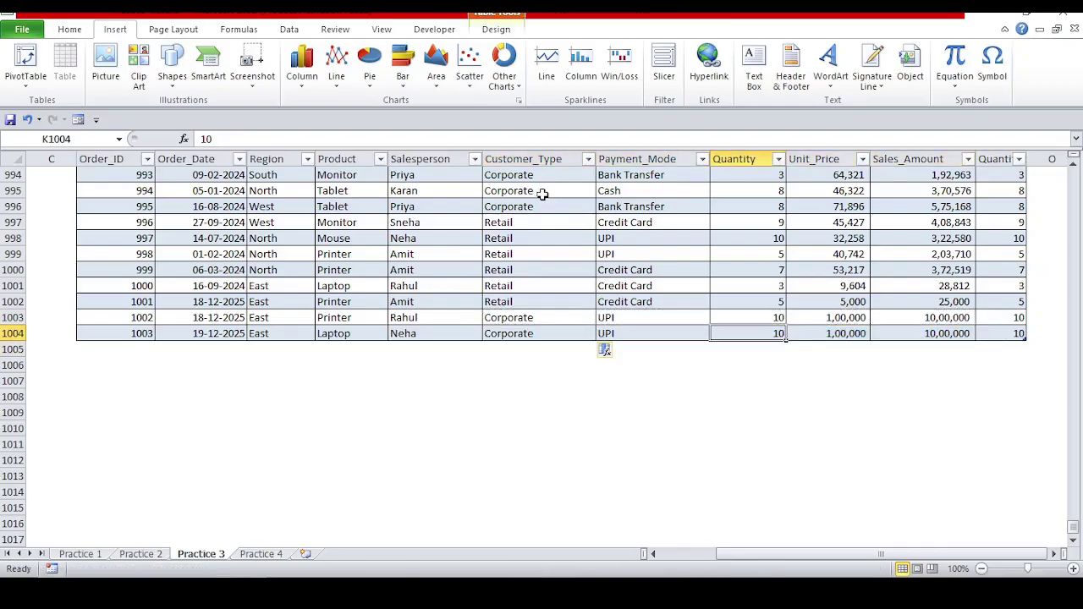
text(8)
key(Return)
key(Up)
key(Right)
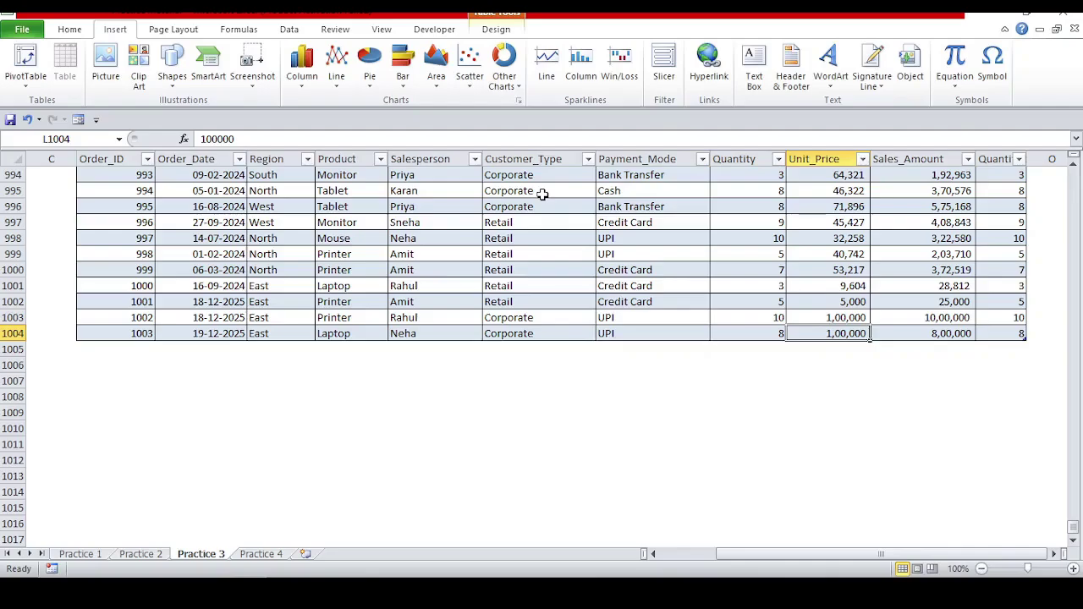
text(75000)
key(Right)
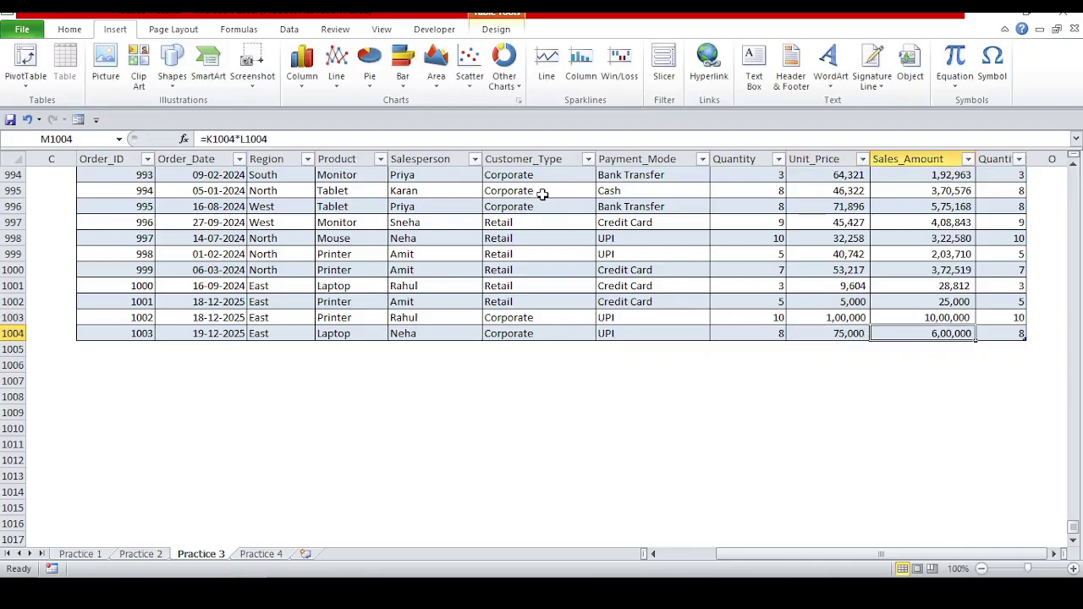
Inspect the Quantity2 formula in N1004 and the Sales_Amount formula in M1004
key(Right)
key(F2)
key(Escape)
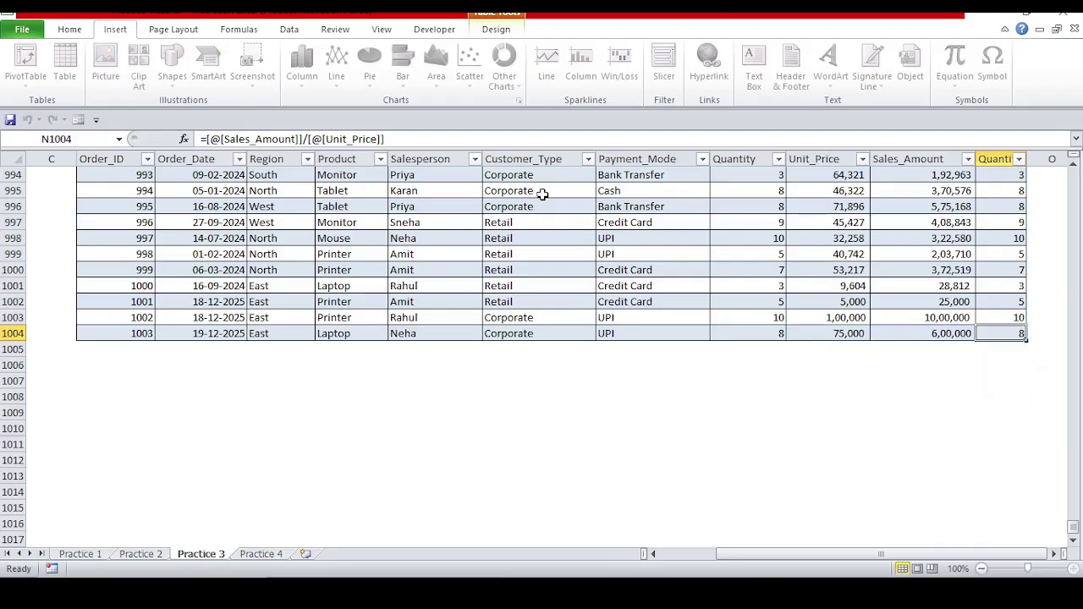
key(F2)
key(Escape)
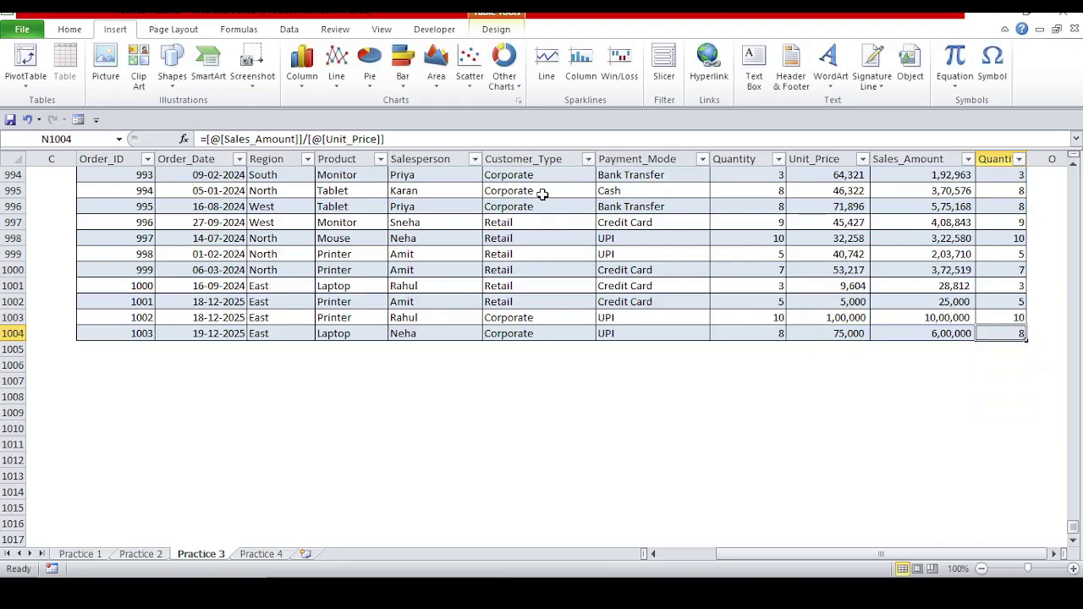
key(Right)
key(Left)
key(Left)
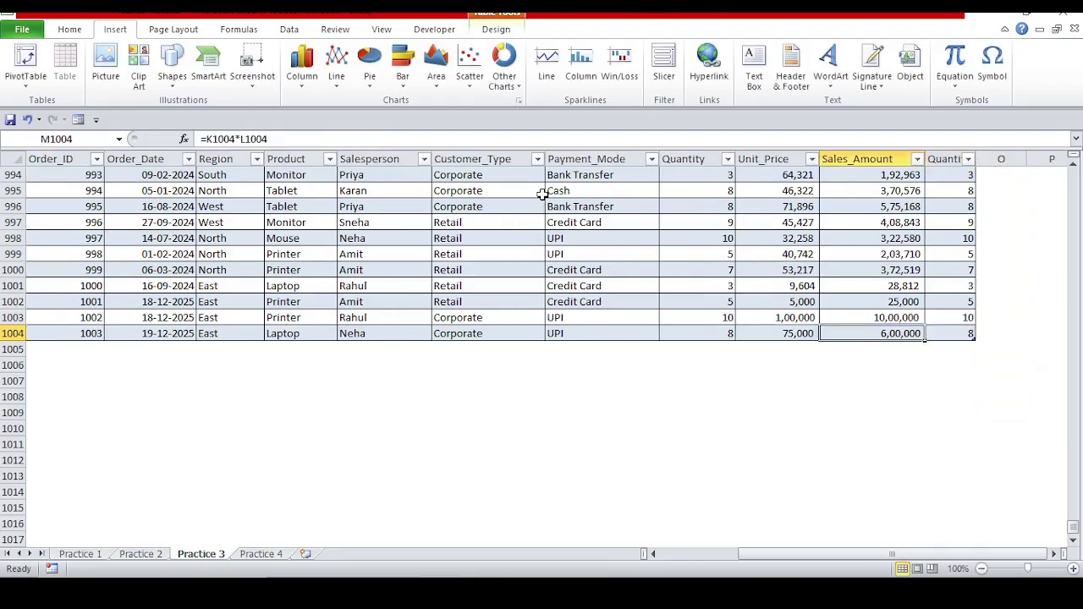
key(Right)
Review the cells of the new row 1004 across the table, and check the Sales_Amount formula in M1003
key(Left)
key(Left)
key(Left)
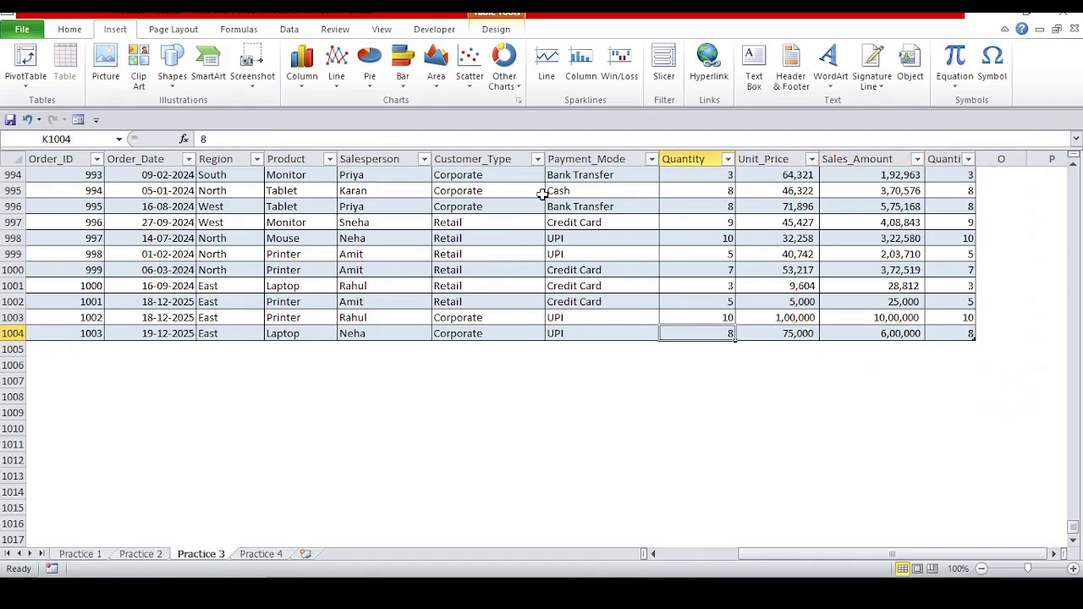
key(Left)
key(Left)
key(Left)
key(Left)
key(Left)
key(Left)
key(Left)
key(Left)
key(Right)
key(Right)
key(Right)
key(Right)
key(Right)
key(Right)
key(Right)
key(Right)
key(Right)
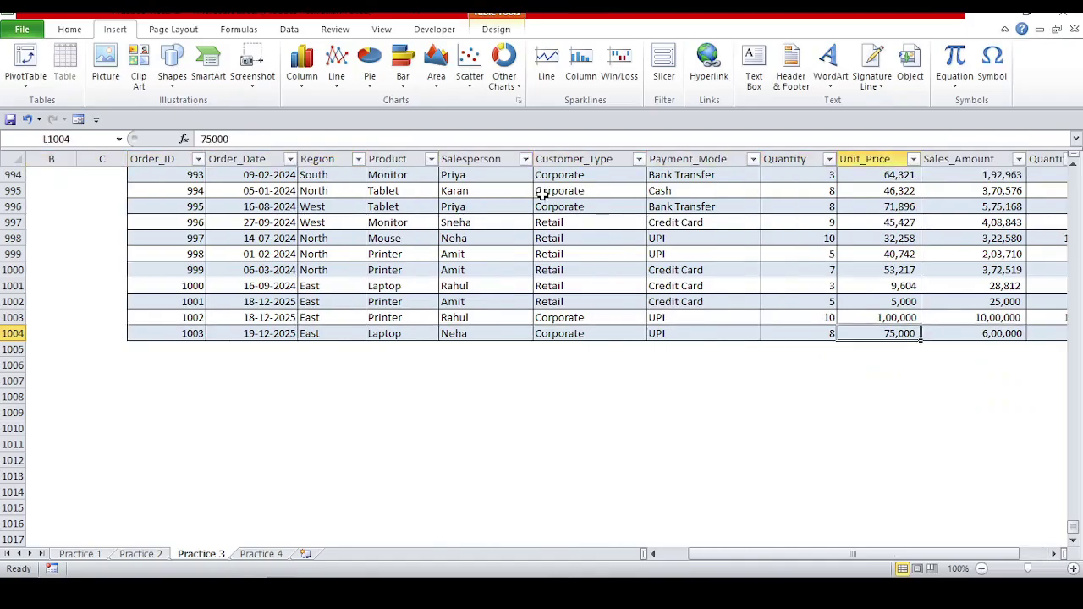
key(Right)
key(Right)
key(Right)
key(Right)
key(Right)
key(Right)
key(Left)
key(Left)
key(Left)
key(Left)
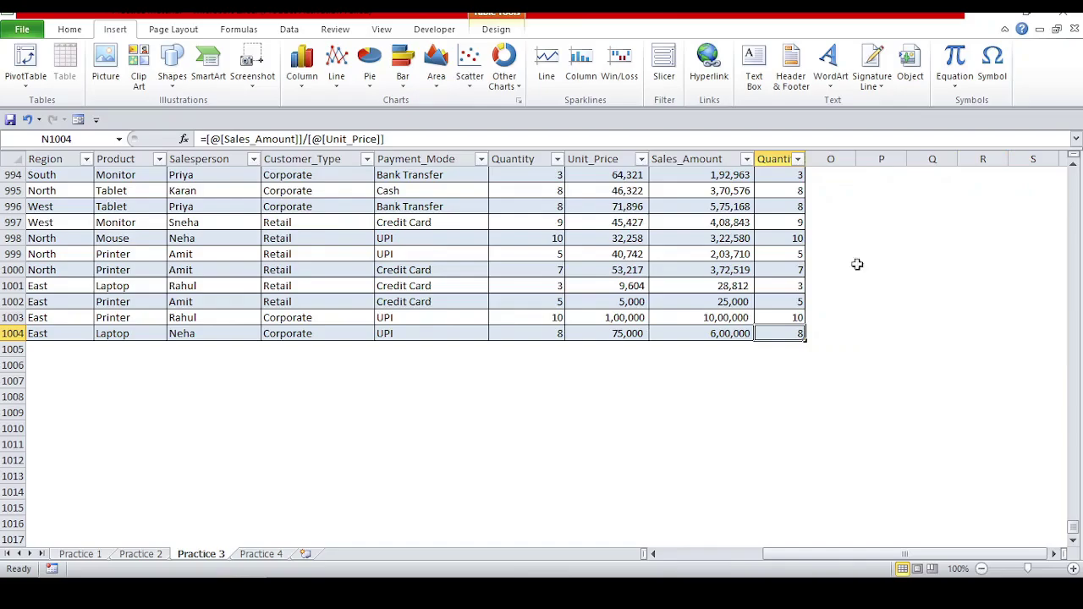
click(669, 321)
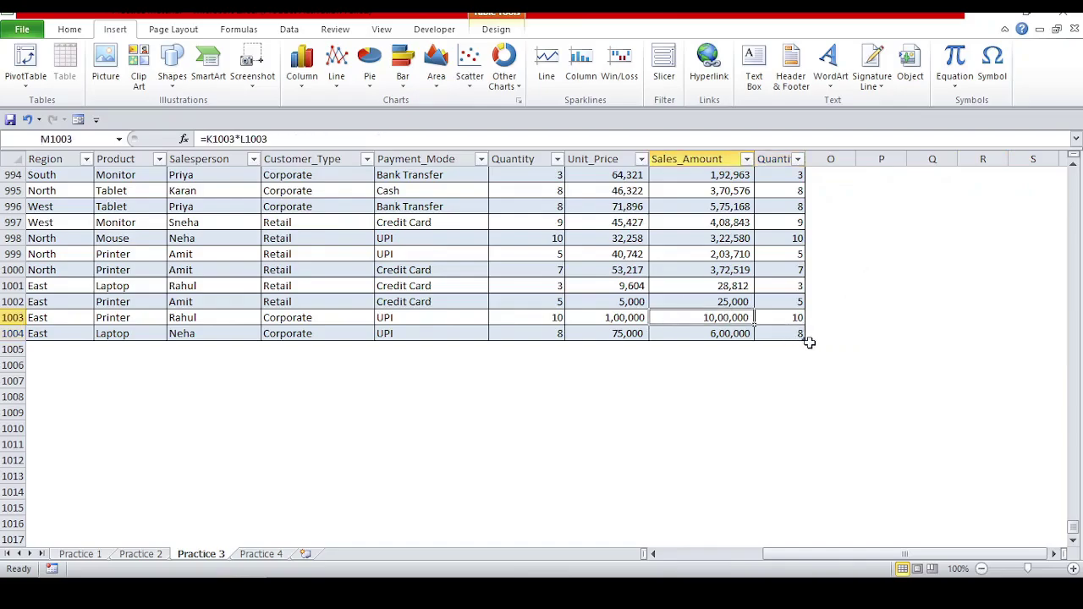
Enter 1005 in D1007, leaving two blank rows below the table's last row
drag(782, 556, 694, 558)
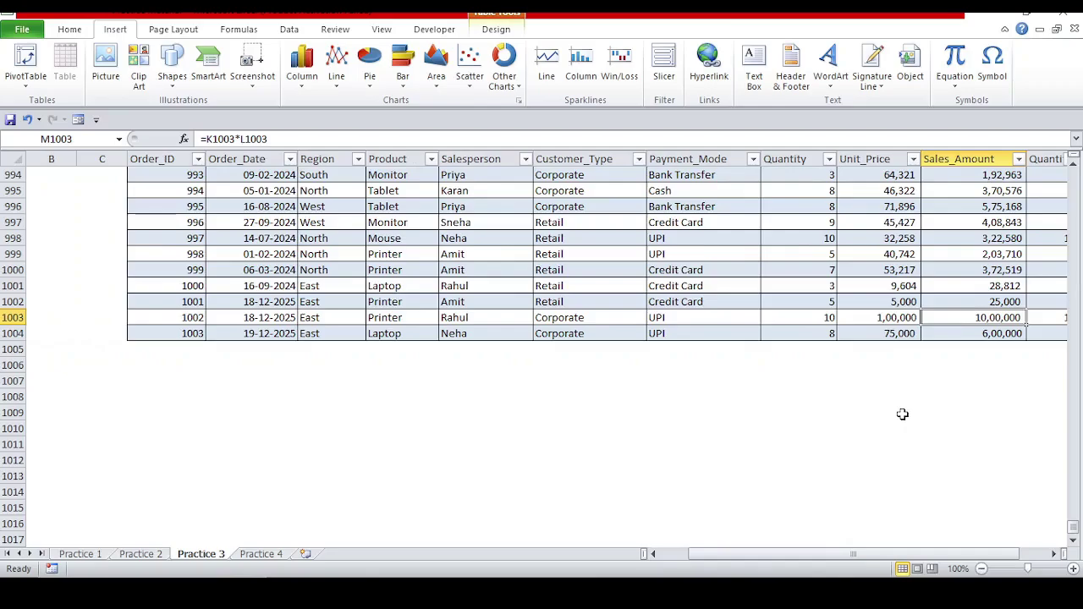
click(177, 351)
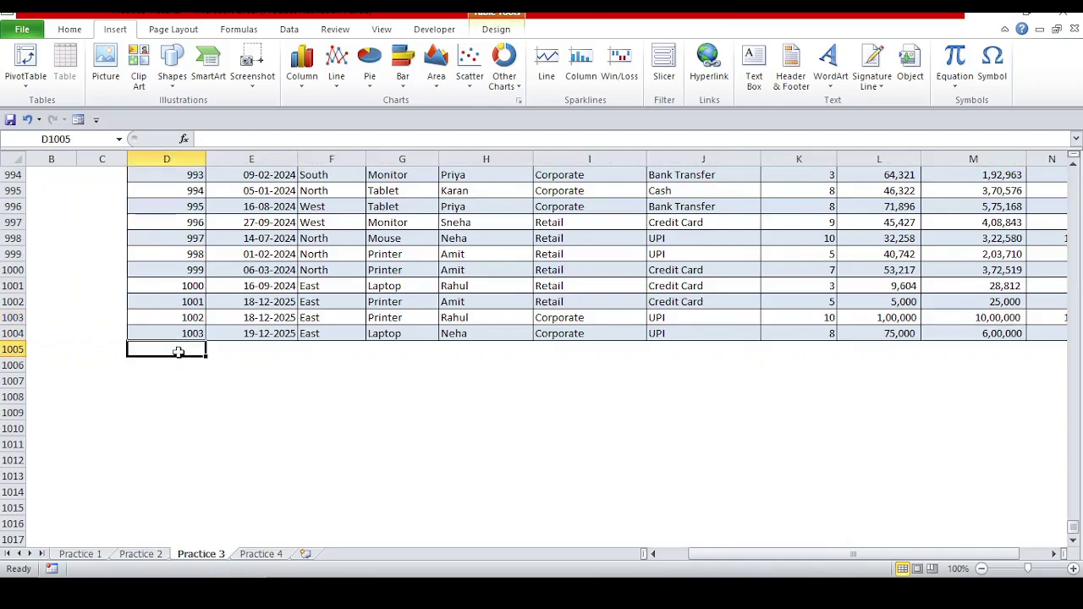
key(Down)
key(Down)
text(100)
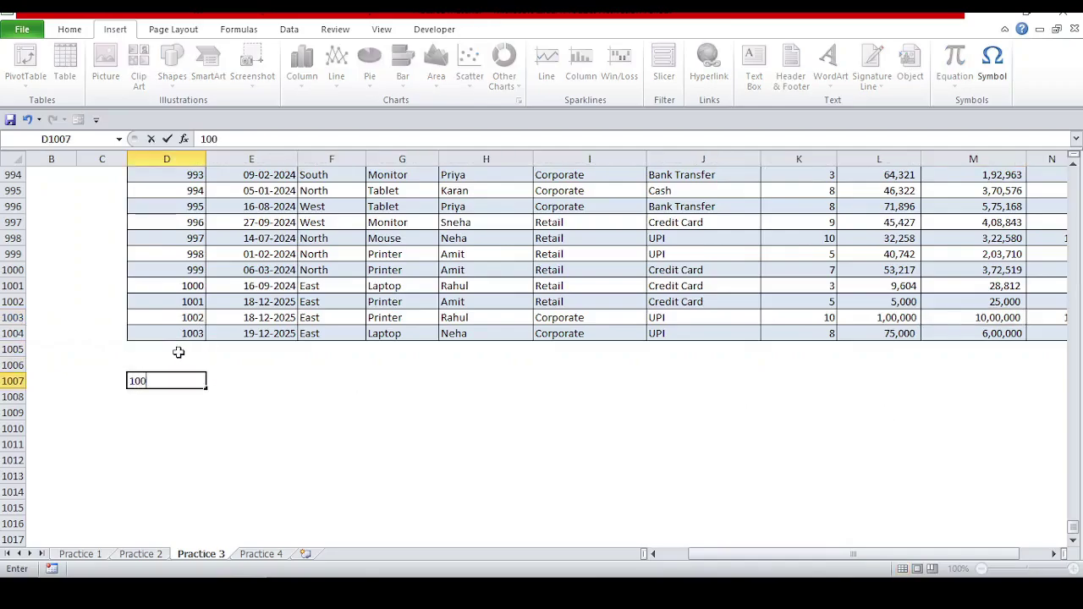
text(5)
key(Tab)
key(Left)
key(Right)
key(Right)
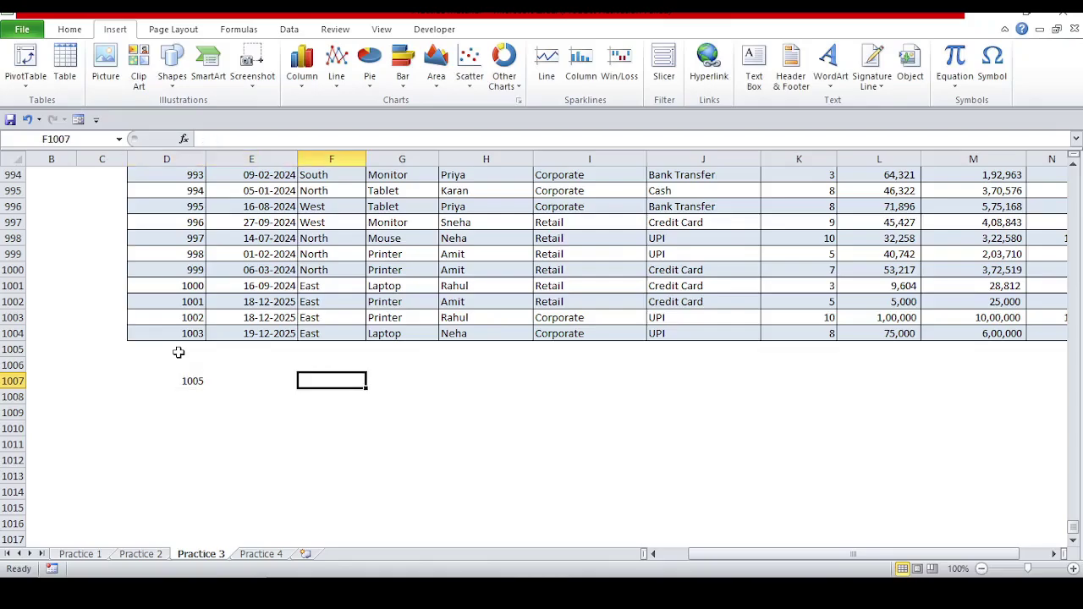
Clear the test Order_ID from D1007
key(Left)
key(Left)
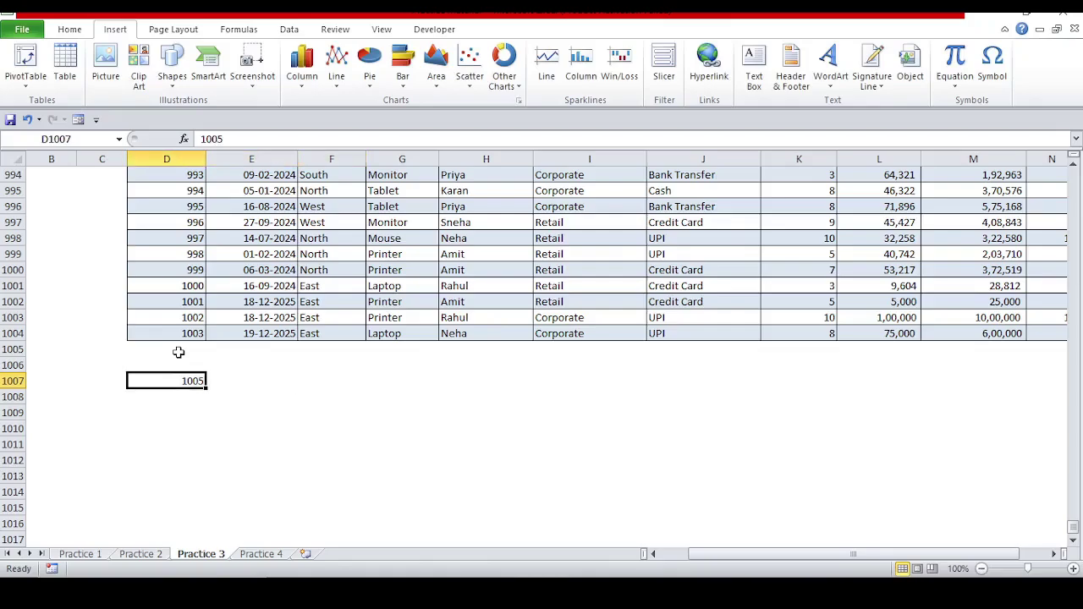
key(Delete)
Select the two blank cells D1005:D1006 directly beneath the table's Order_ID column
click(169, 346)
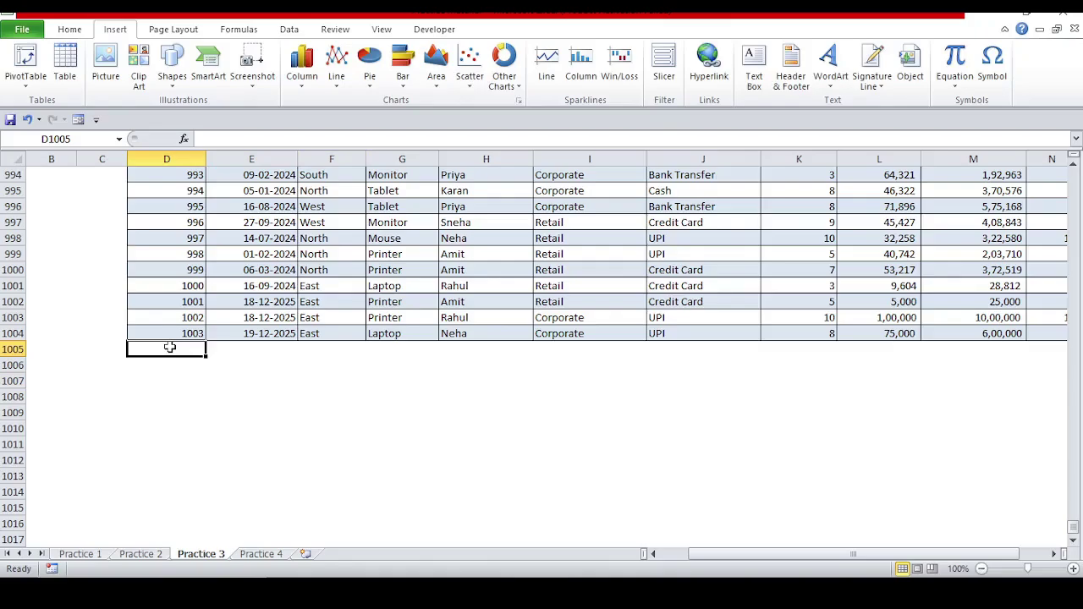
key(Down)
click(169, 347)
key(shift+Down)
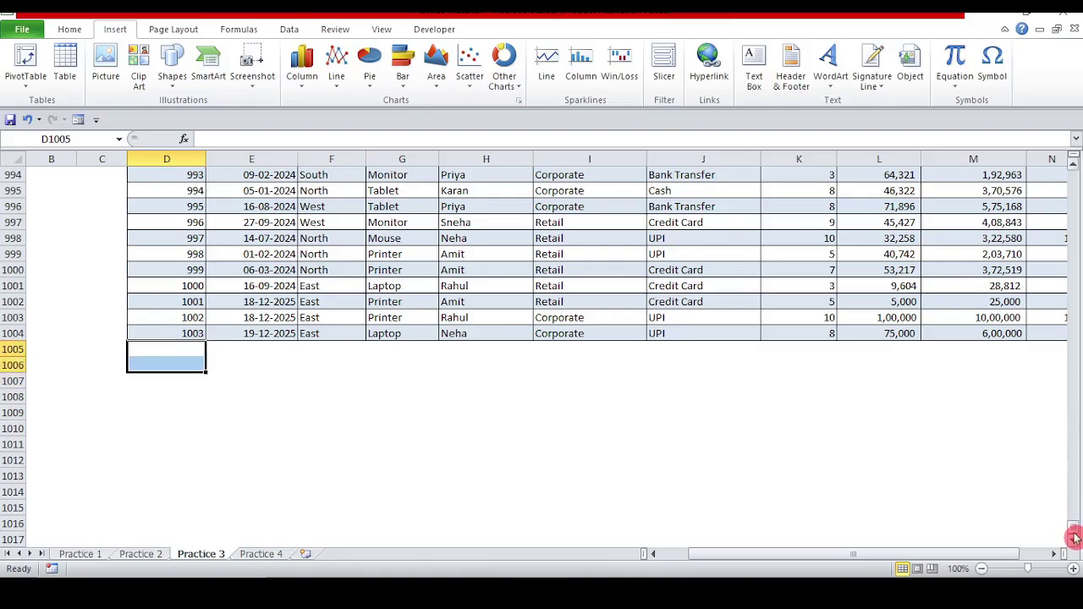
Review the table's header row from Salesperson to Quantity2 and the first data rows back to Order_ID
drag(1073, 525, 1074, 167)
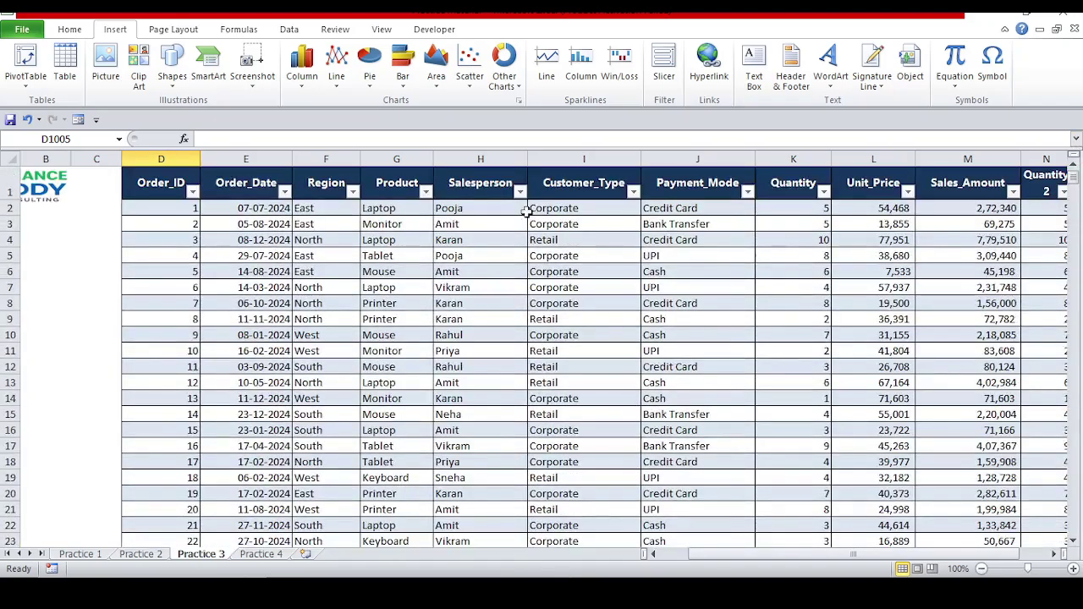
click(489, 192)
key(Right)
key(Right)
key(Right)
key(Right)
key(Right)
key(Right)
key(Right)
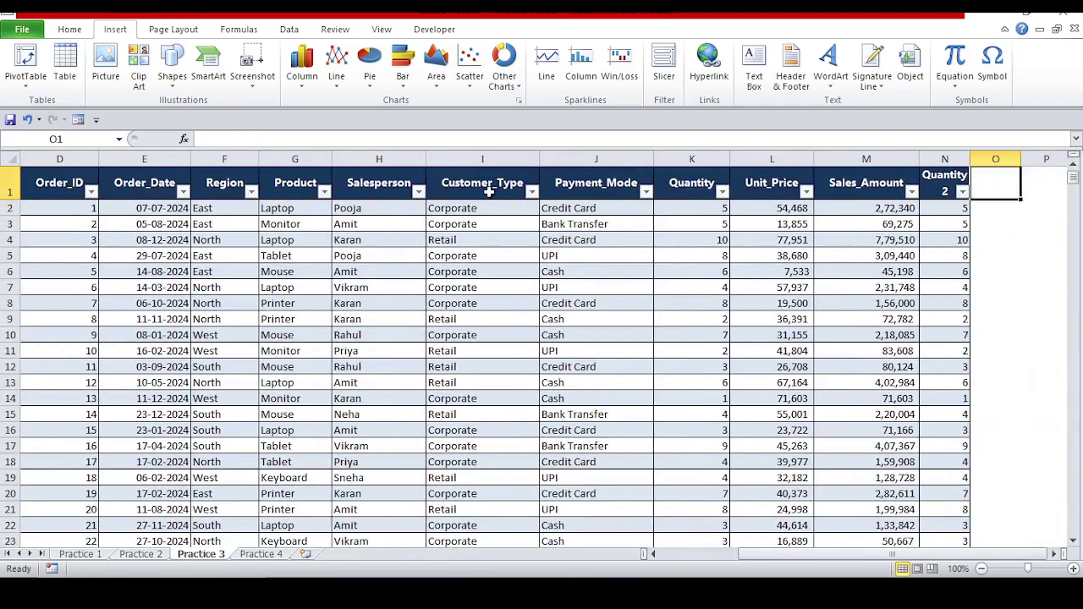
key(Left)
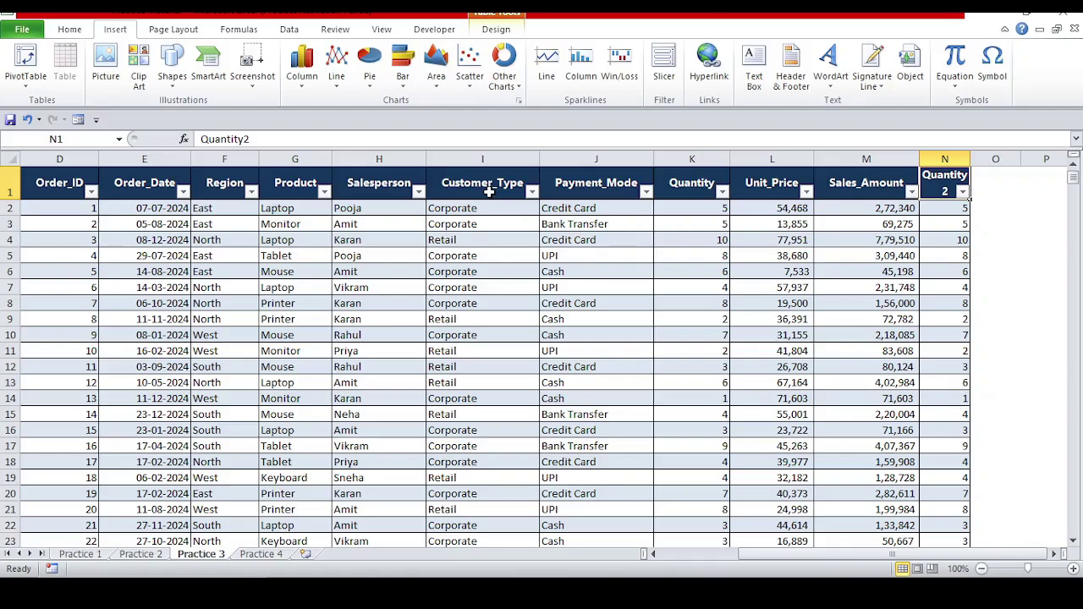
drag(752, 562, 689, 559)
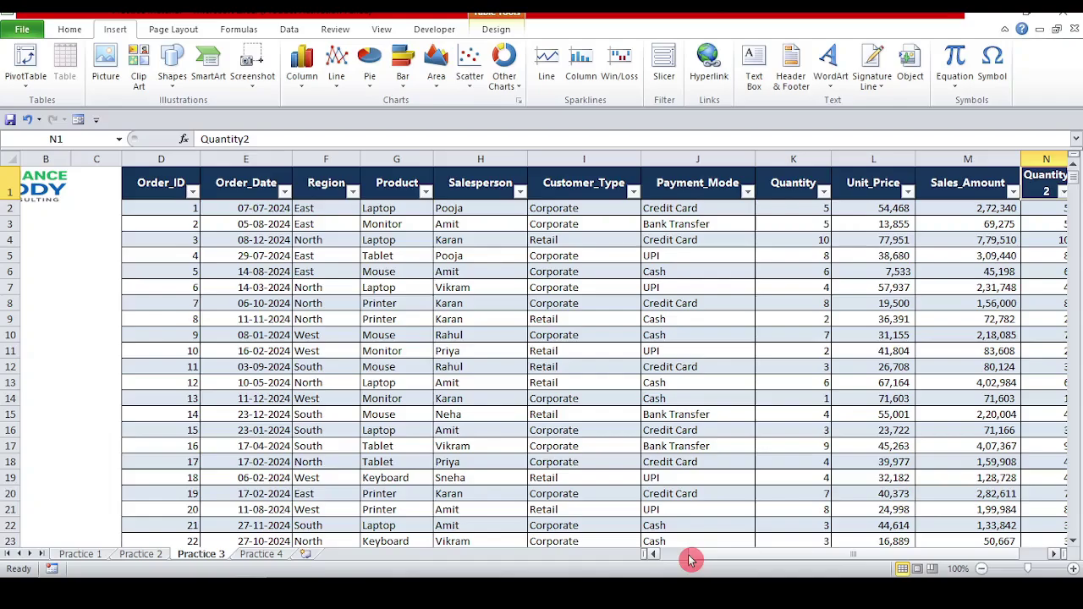
drag(725, 559, 701, 556)
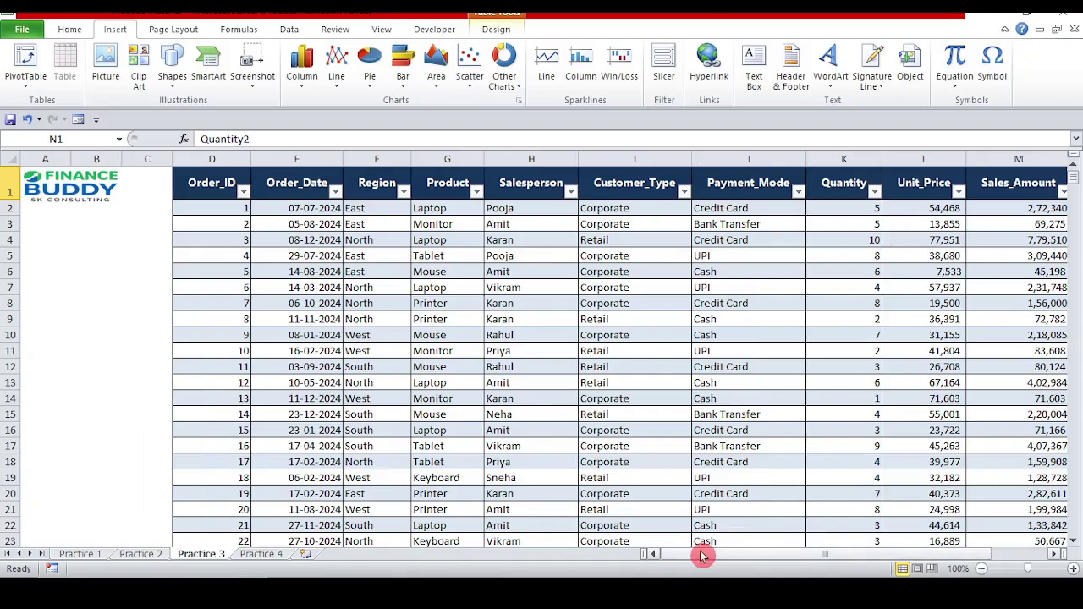